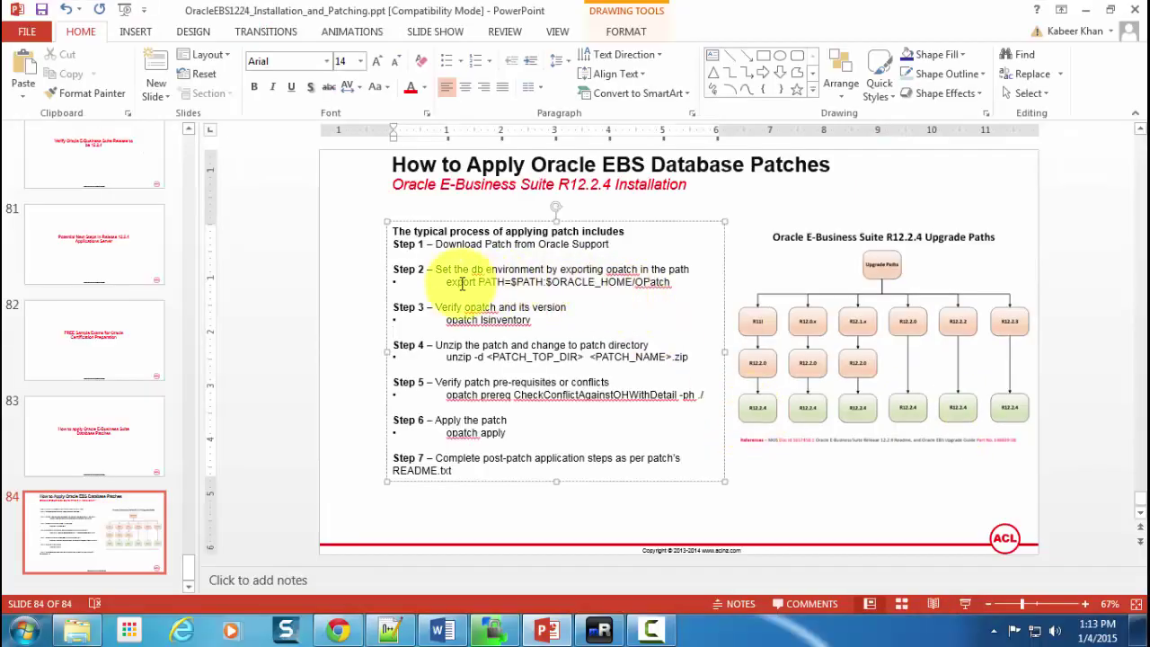
# Copy the Step 2 command export PATH=$PATH:$ORACLE_HOME/OPatch from the slide and run it in the mRemoteNG terminal
pyautogui.moveTo(448, 283); pyautogui.dragTo(670, 283)
pyautogui.hotkey('ctrl', 'c')
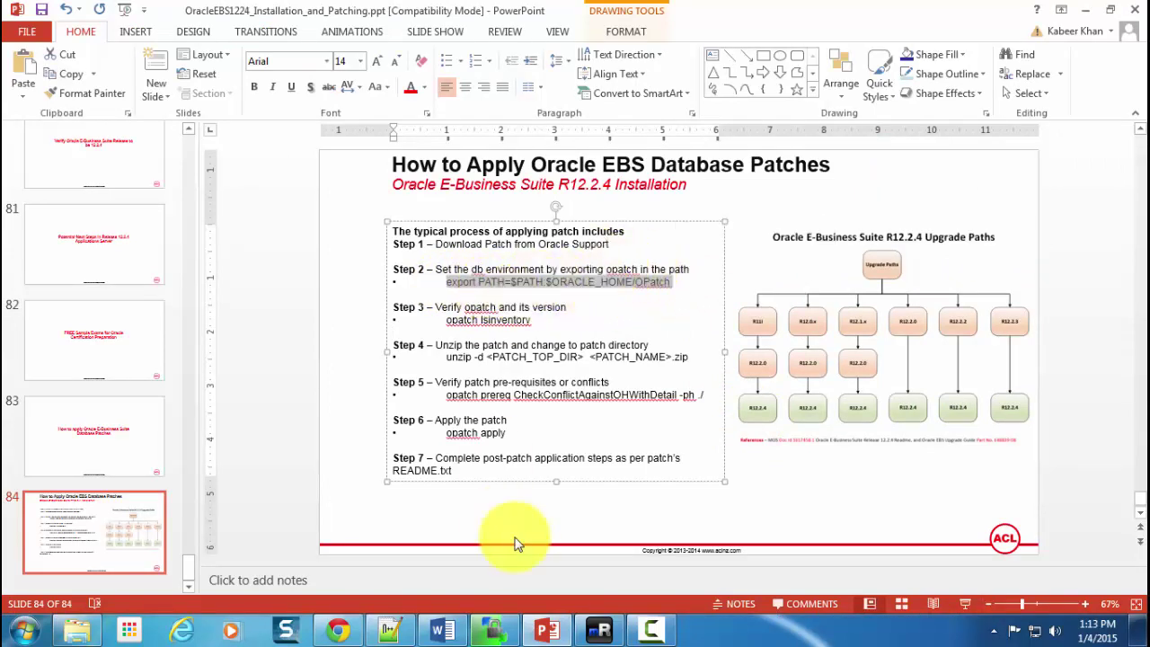
pyautogui.click(599, 629)
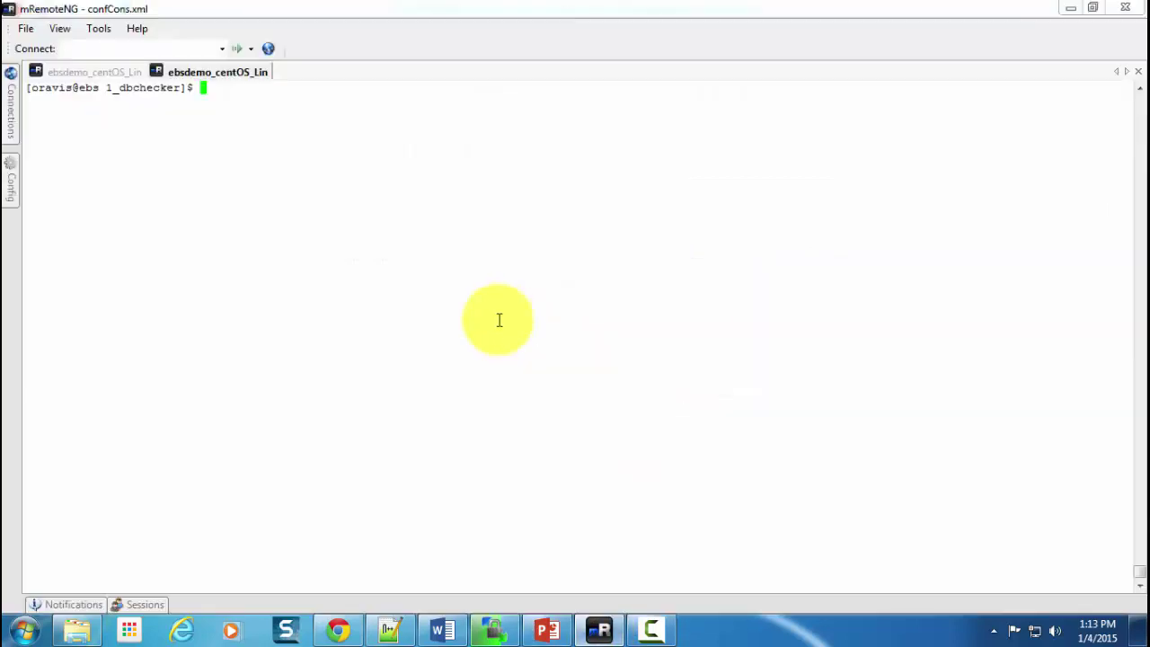
pyautogui.rightClick(325, 168)
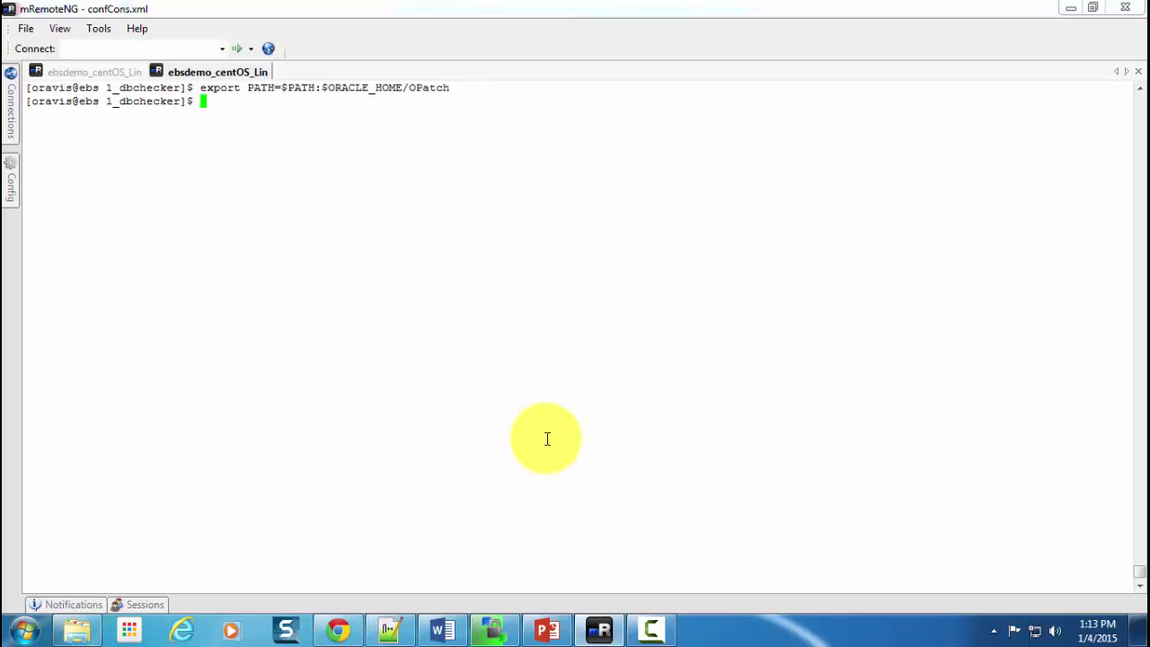
# Copy the Step 3 command opatch lsinventory from the PowerPoint slide and run it in the mRemoteNG terminal
pyautogui.hotkey('alt', 'Tab')
pyautogui.press('Tab')
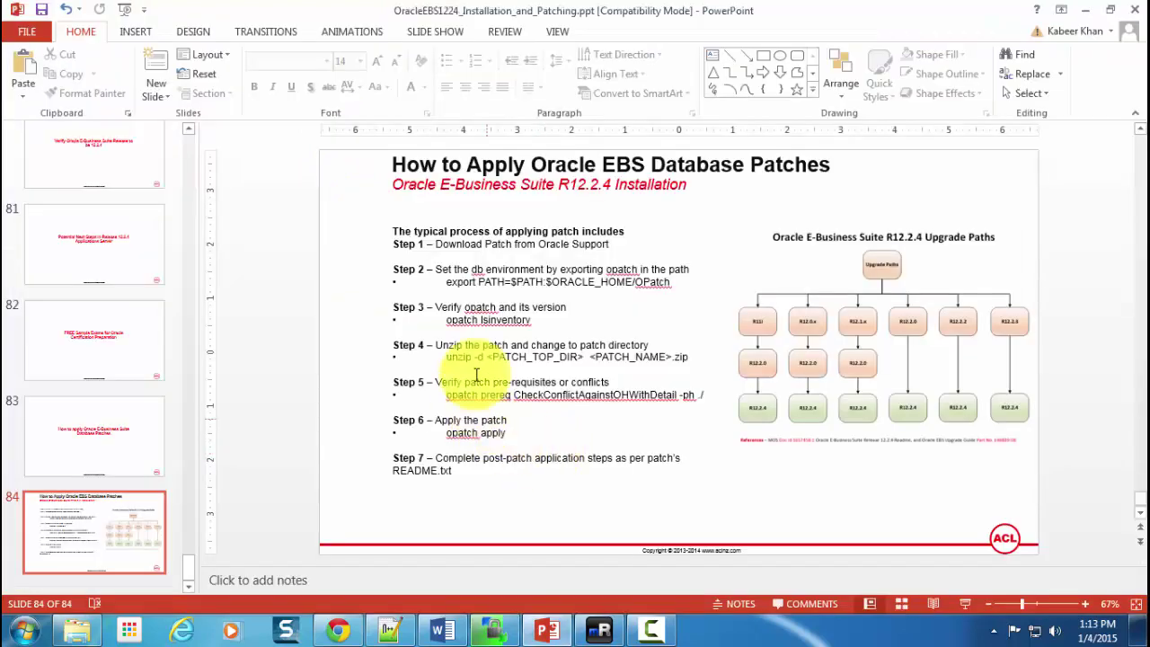
pyautogui.moveTo(532, 320); pyautogui.dragTo(453, 319)
pyautogui.hotkey('ctrl', 'c')
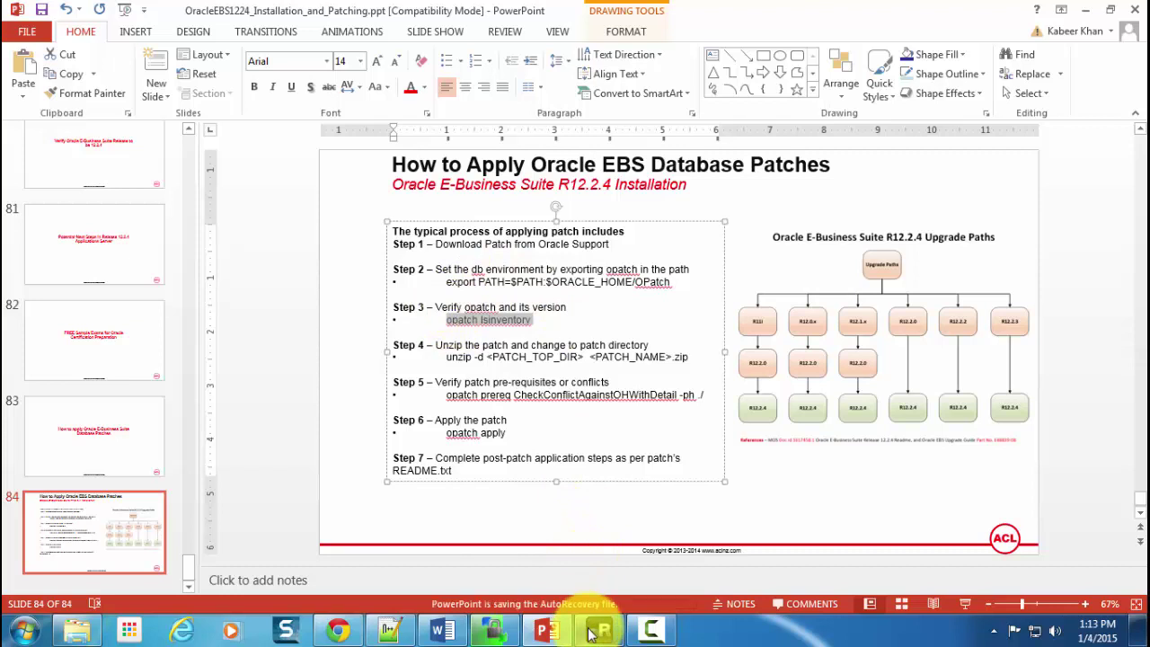
pyautogui.click(575, 539)
pyautogui.rightClick(483, 375)
pyautogui.press('Return')
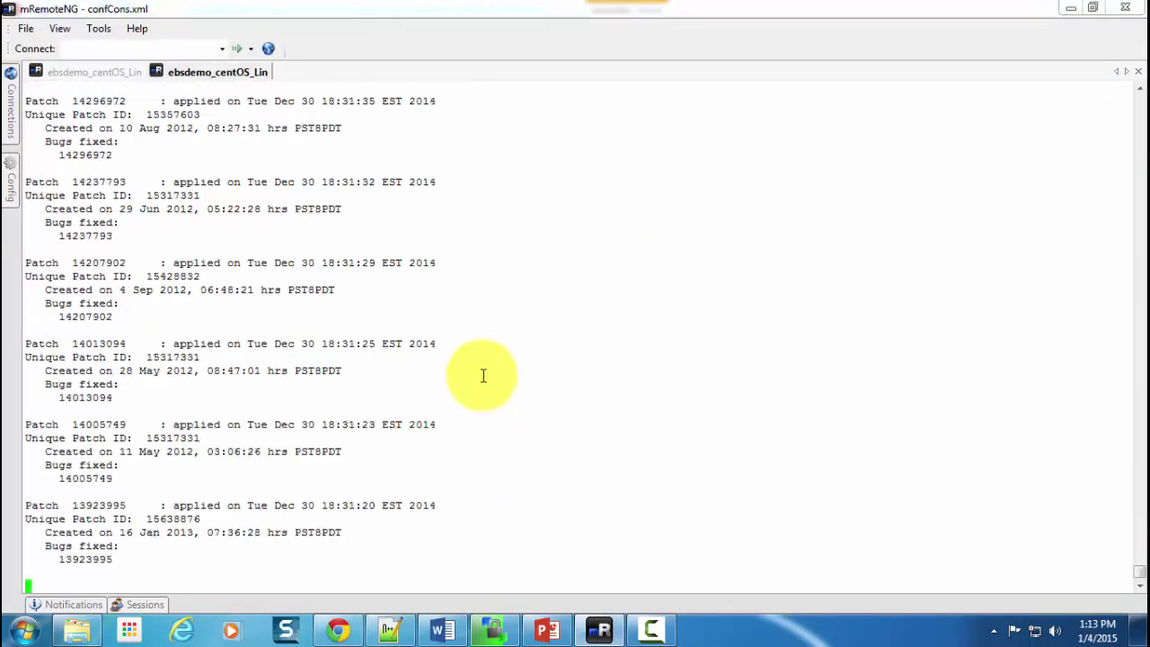
# Examine the OPatch version, installed products and interim patches in the inventory output, then check the remaining patching steps on the PowerPoint slide
pyautogui.scroll(15, 423, 431)
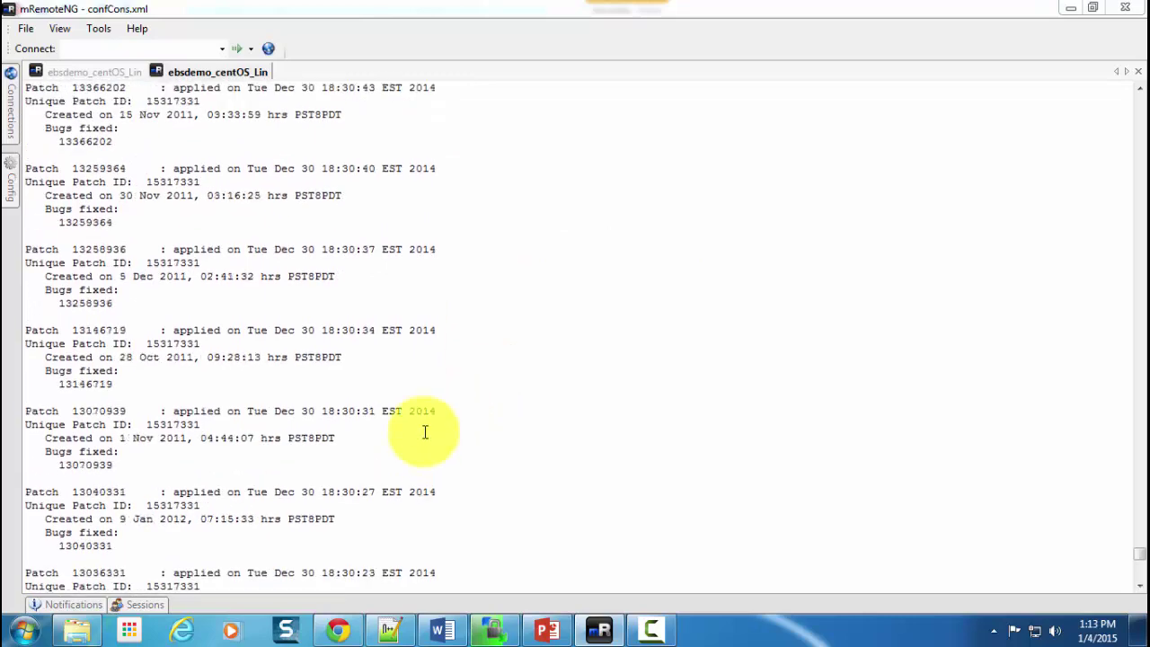
pyautogui.scroll(15, 425, 434)
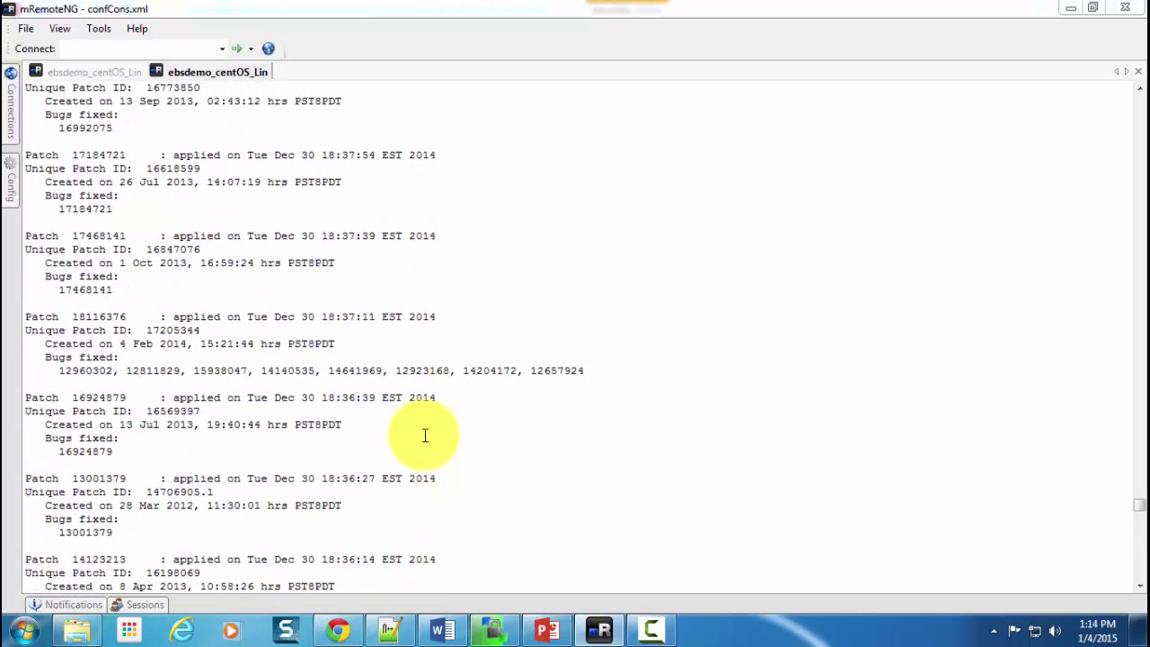
pyautogui.scroll(-12, 425, 435)
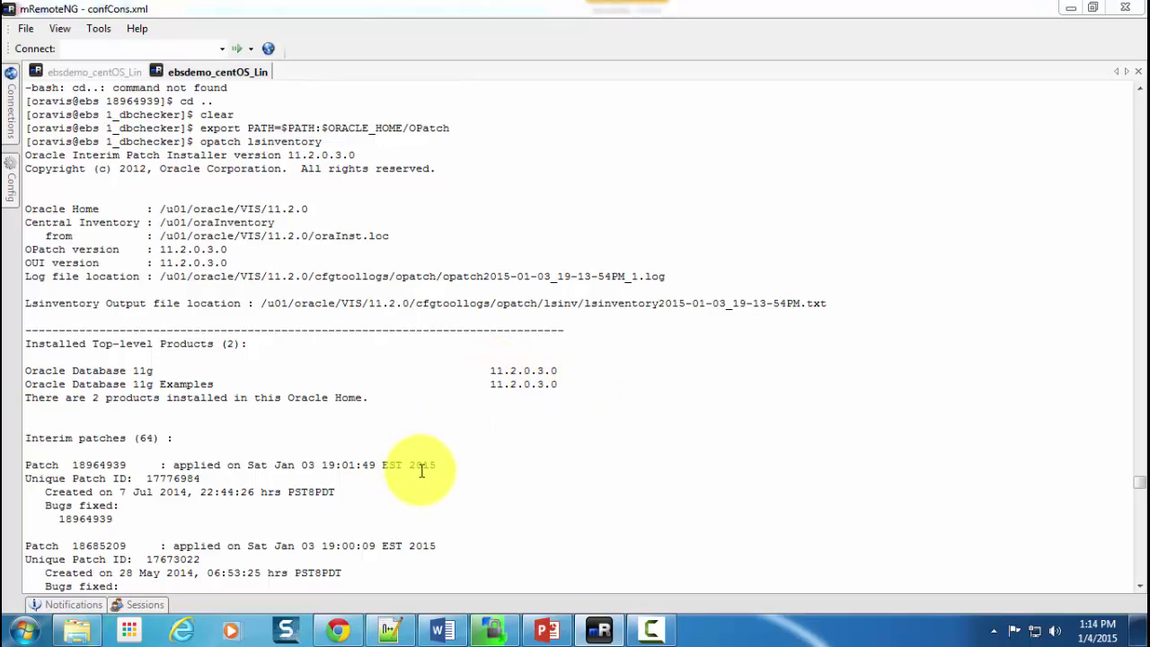
pyautogui.scroll(-20, 420, 469)
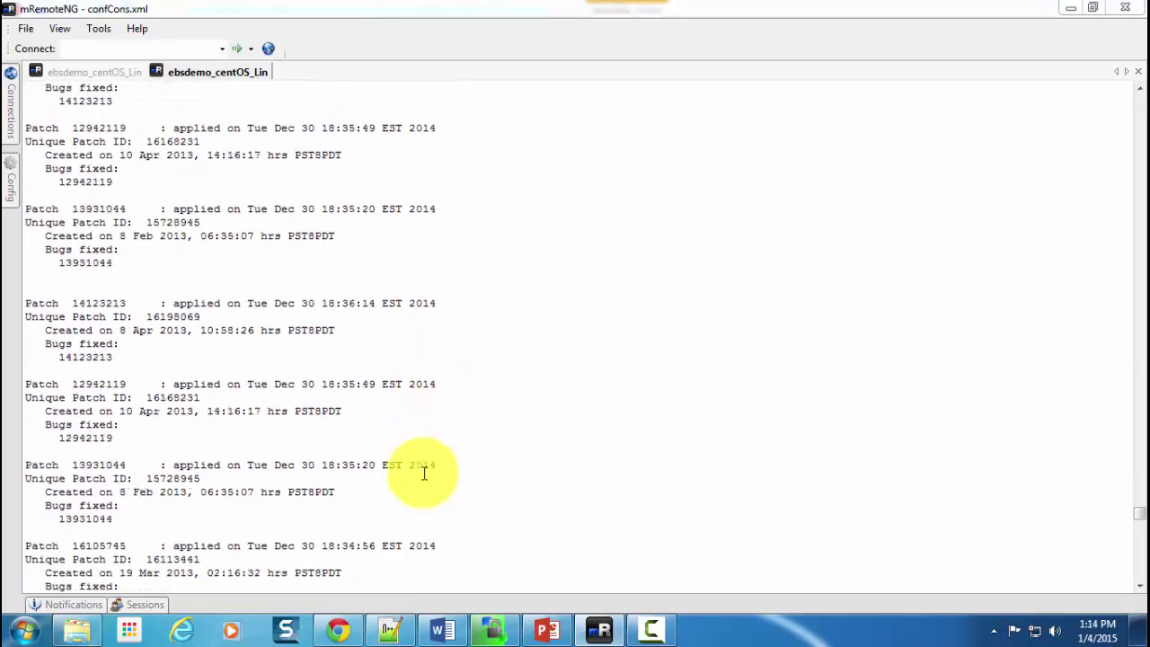
pyautogui.scroll(-5, 422, 473)
pyautogui.click(547, 629)
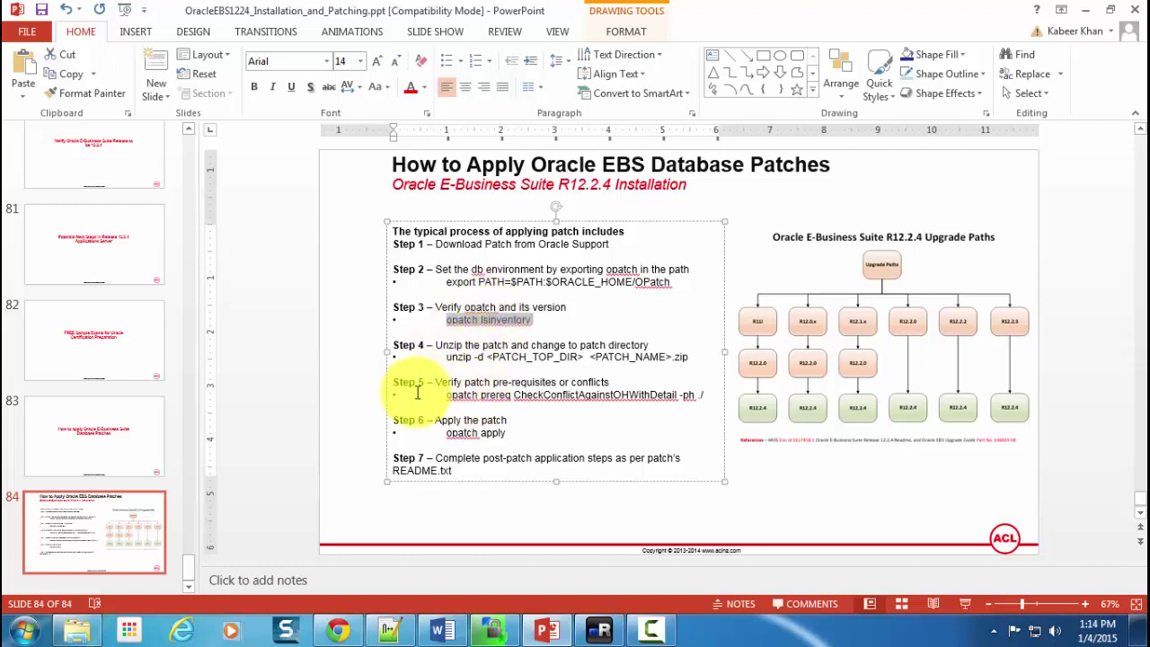
pyautogui.click(377, 516)
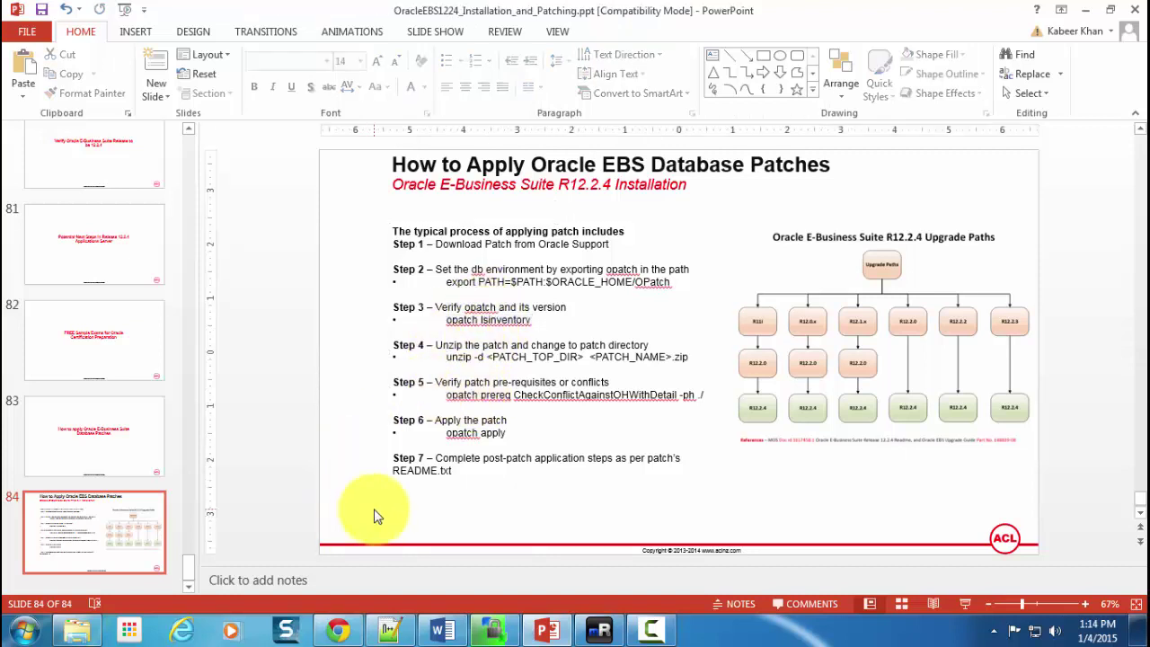
# Read the Prerequisites section of the patch 19393542 README.txt in Notepad++, including the inventory verification and unzip requirements
pyautogui.click(388, 631)
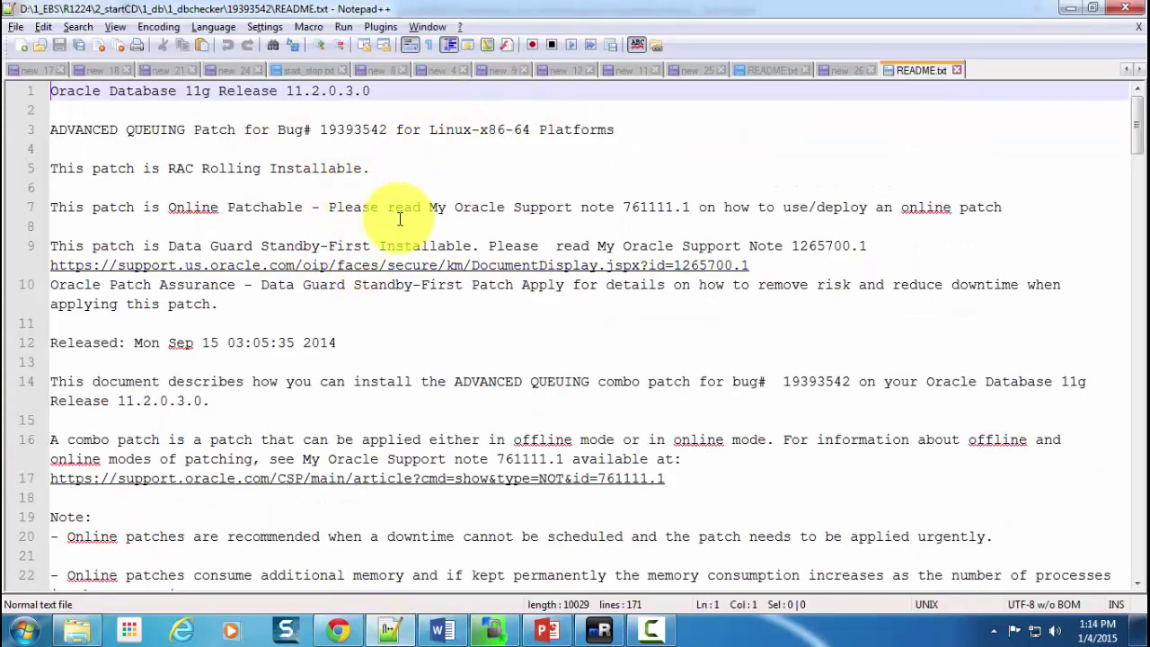
pyautogui.scroll(-3, 377, 252)
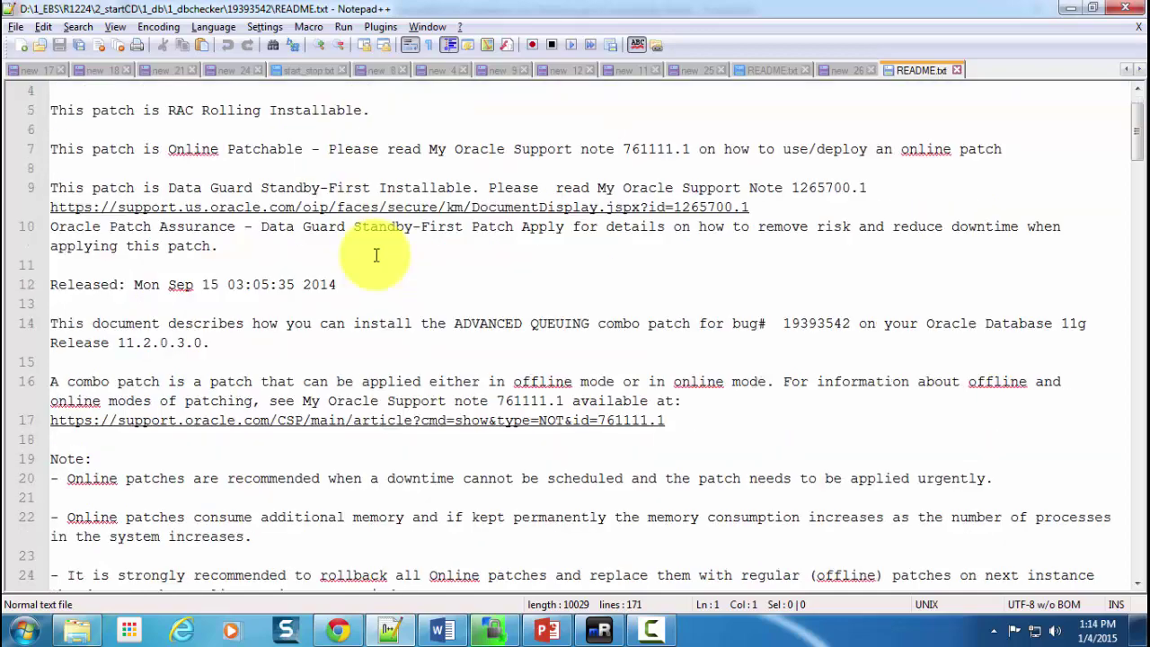
pyautogui.scroll(-3, 377, 256)
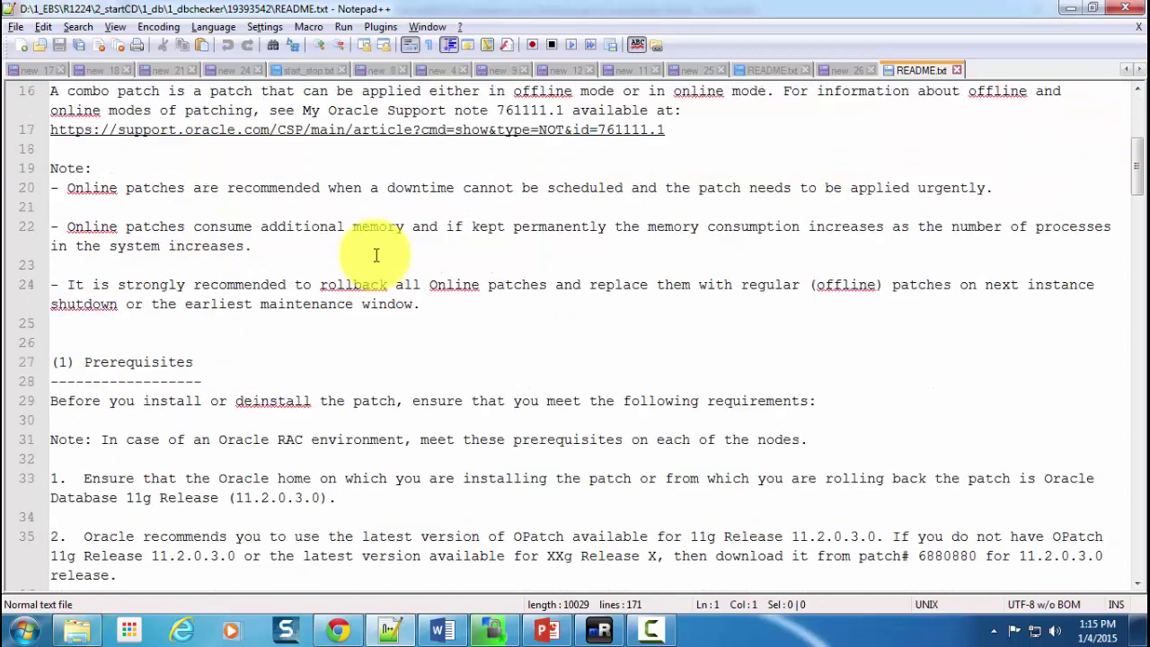
pyautogui.scroll(-2, 376, 255)
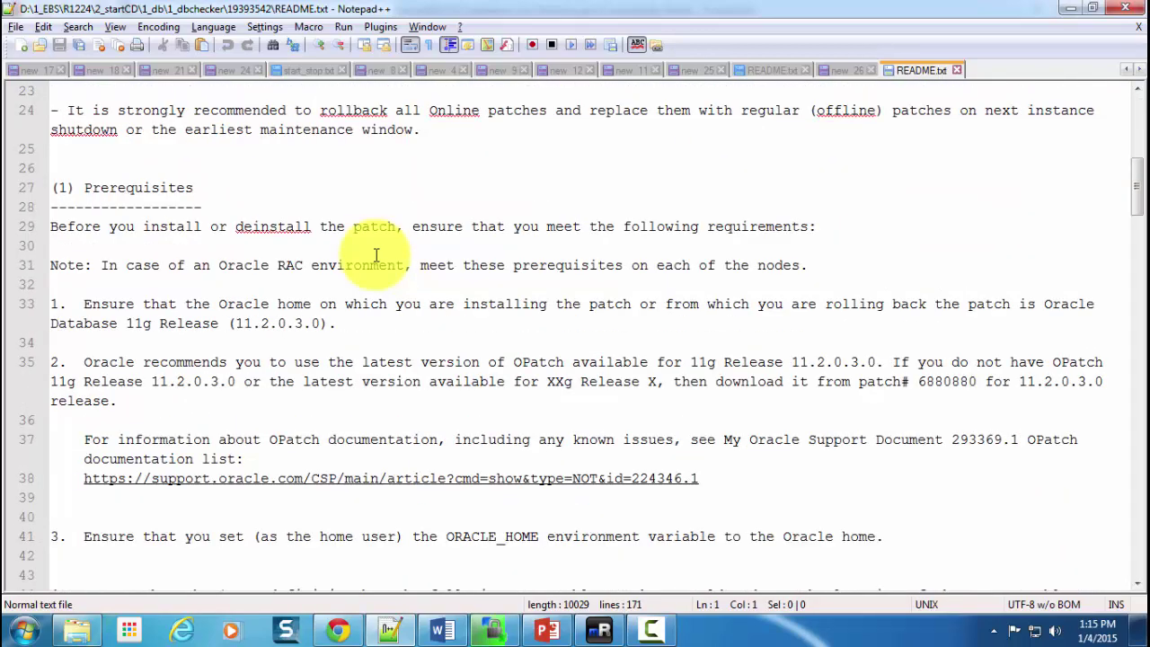
pyautogui.scroll(-2, 377, 256)
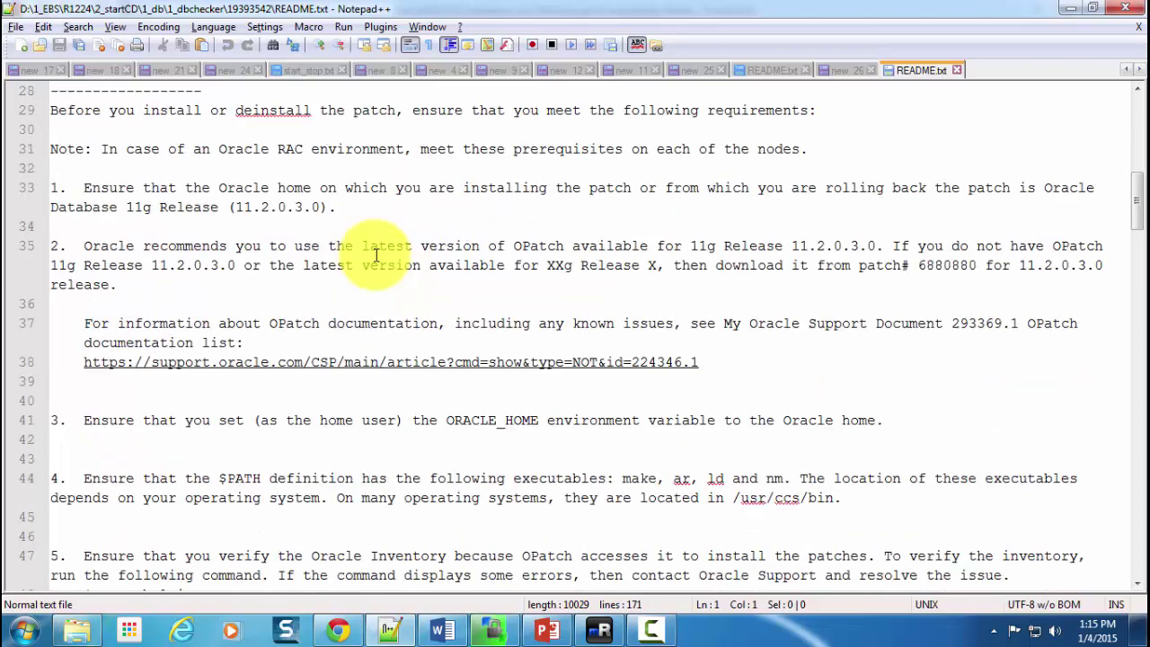
pyautogui.scroll(-2, 376, 255)
pyautogui.scroll(-3, 376, 255)
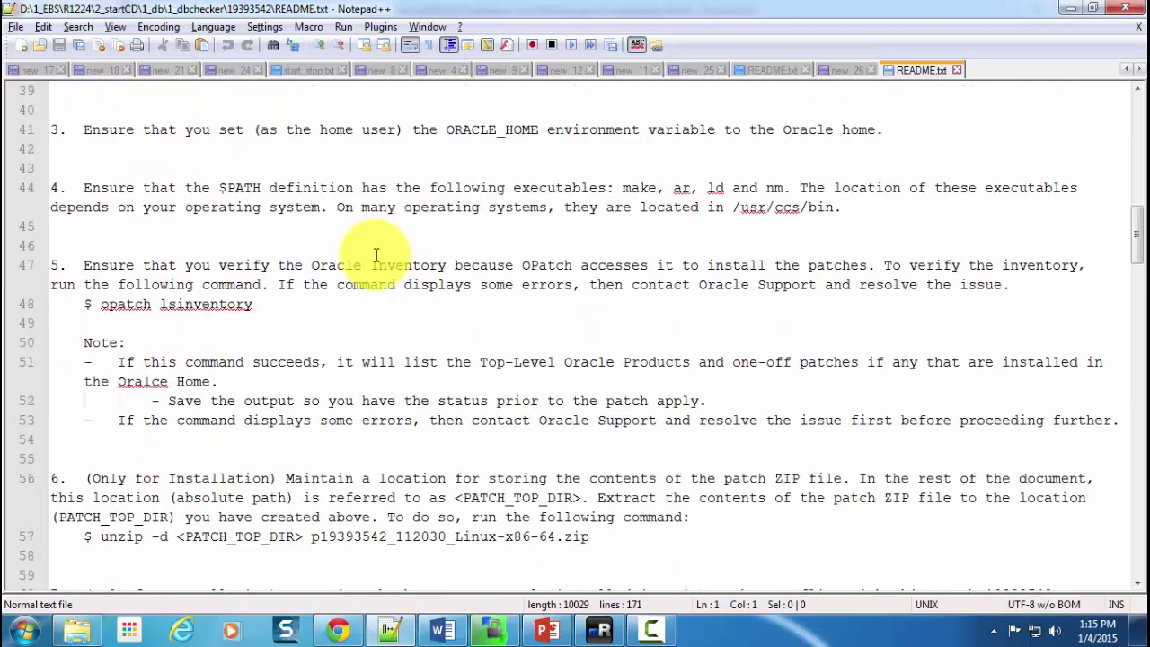
pyautogui.moveTo(100, 304); pyautogui.dragTo(253, 304)
pyautogui.scroll(-5, 295, 326)
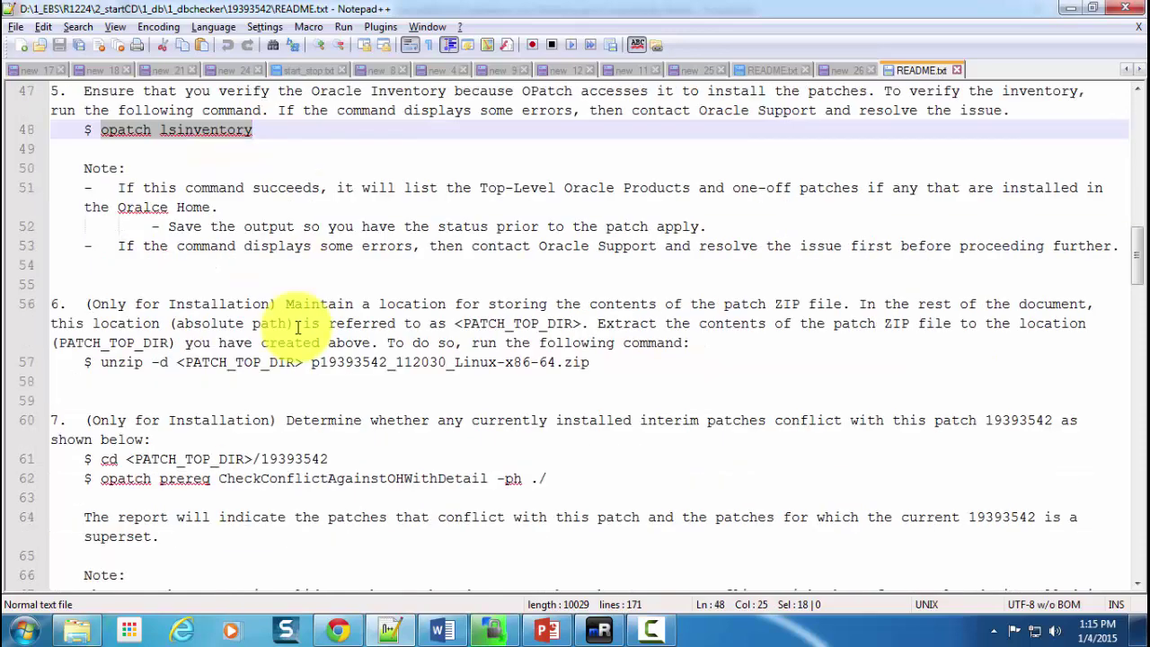
# Look up the patch directory name in README prerequisite 7 and run cd 19393542 in the mRemoteNG terminal
pyautogui.click(262, 344)
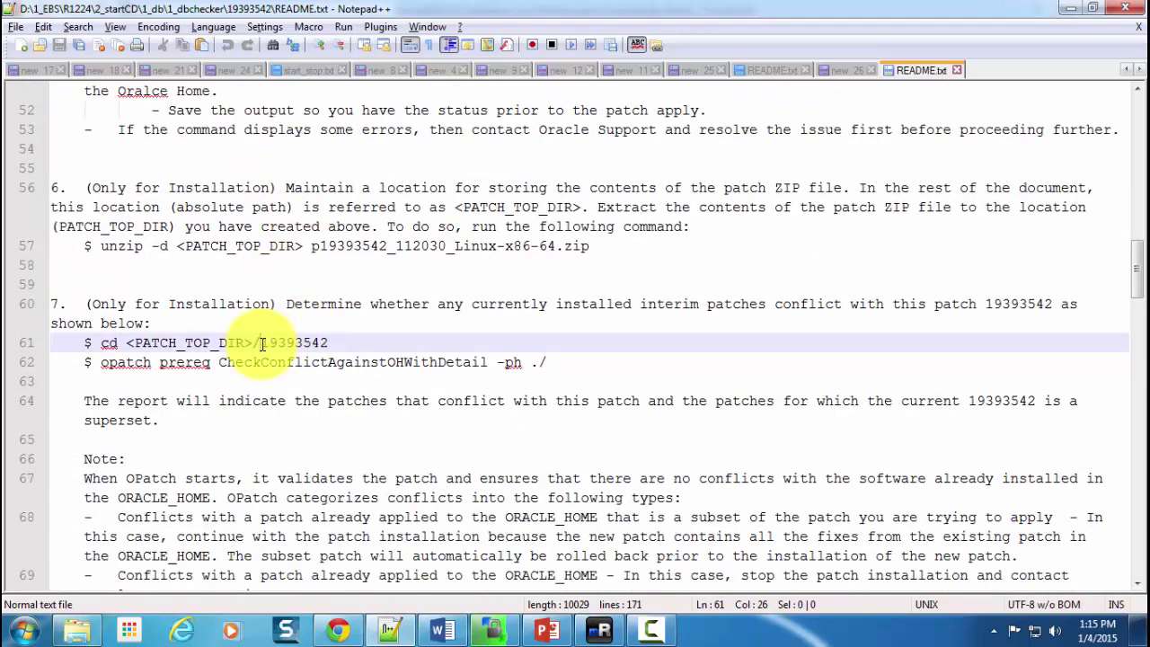
pyautogui.moveTo(263, 344); pyautogui.dragTo(333, 342)
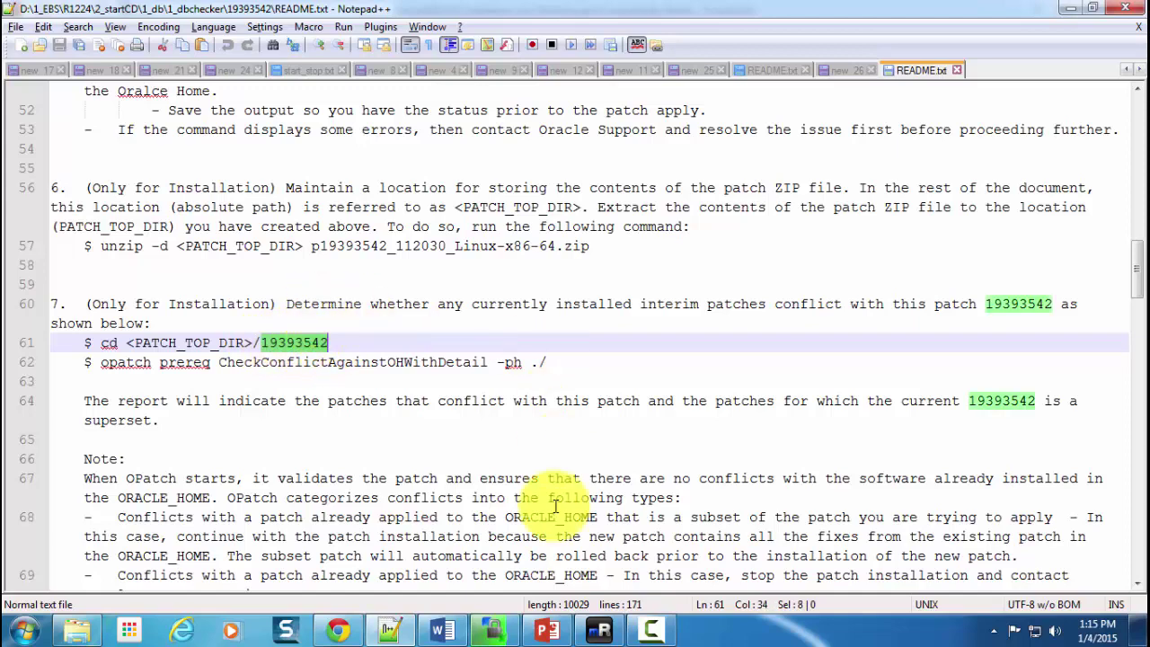
pyautogui.click(599, 629)
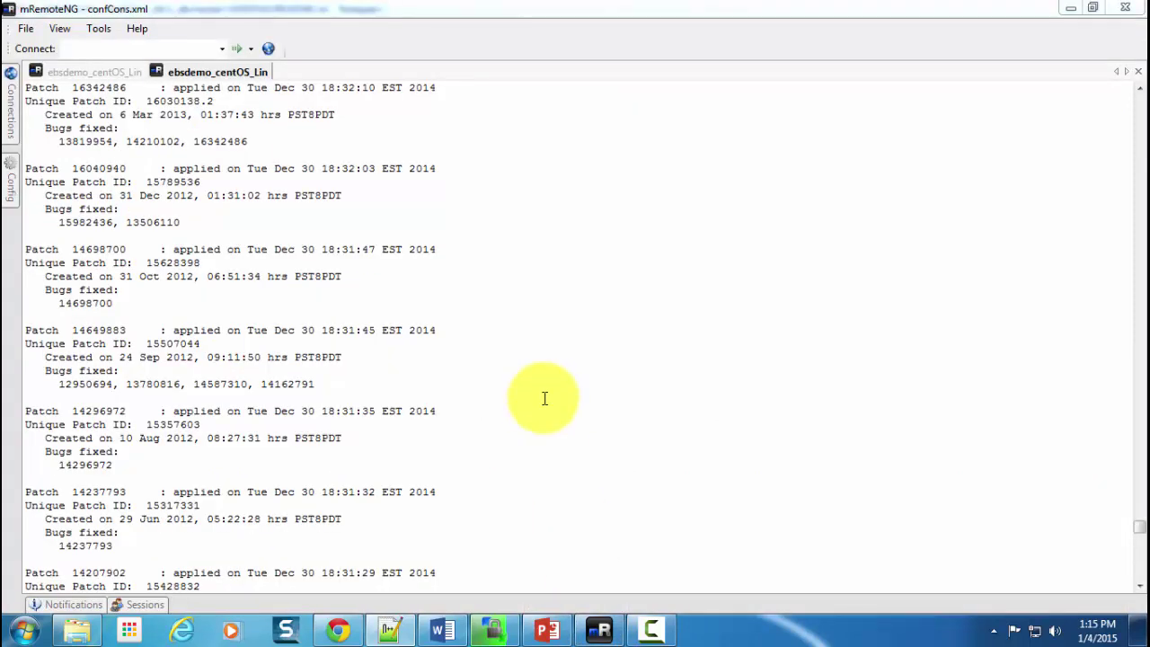
pyautogui.write('cd 19393542')
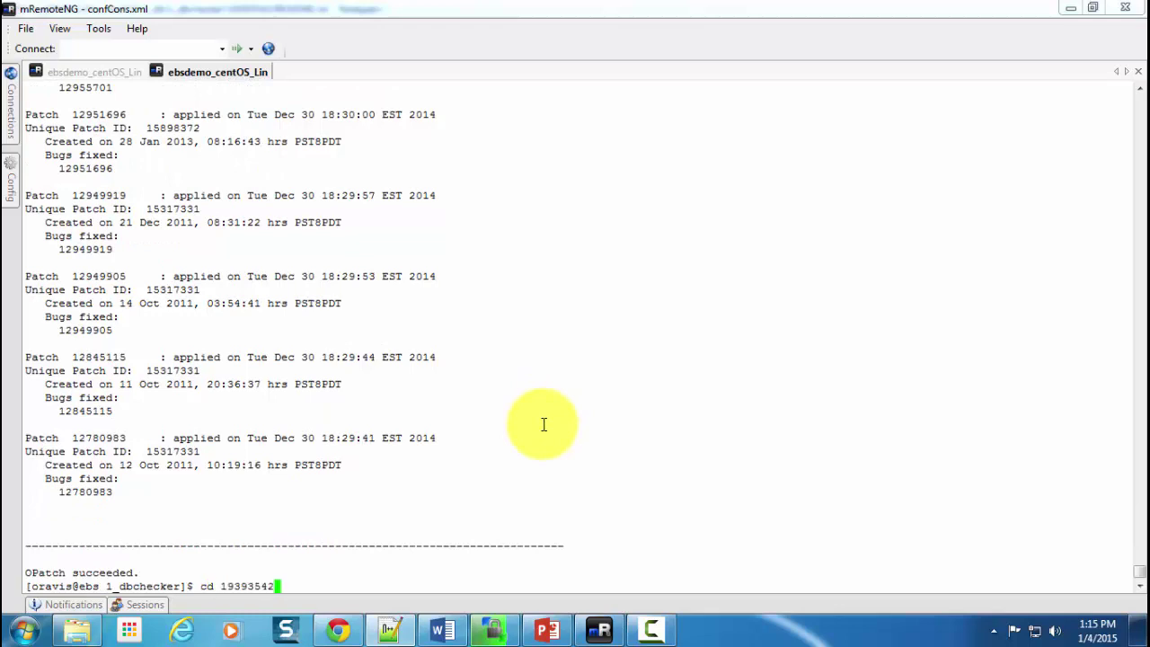
pyautogui.press('Return')
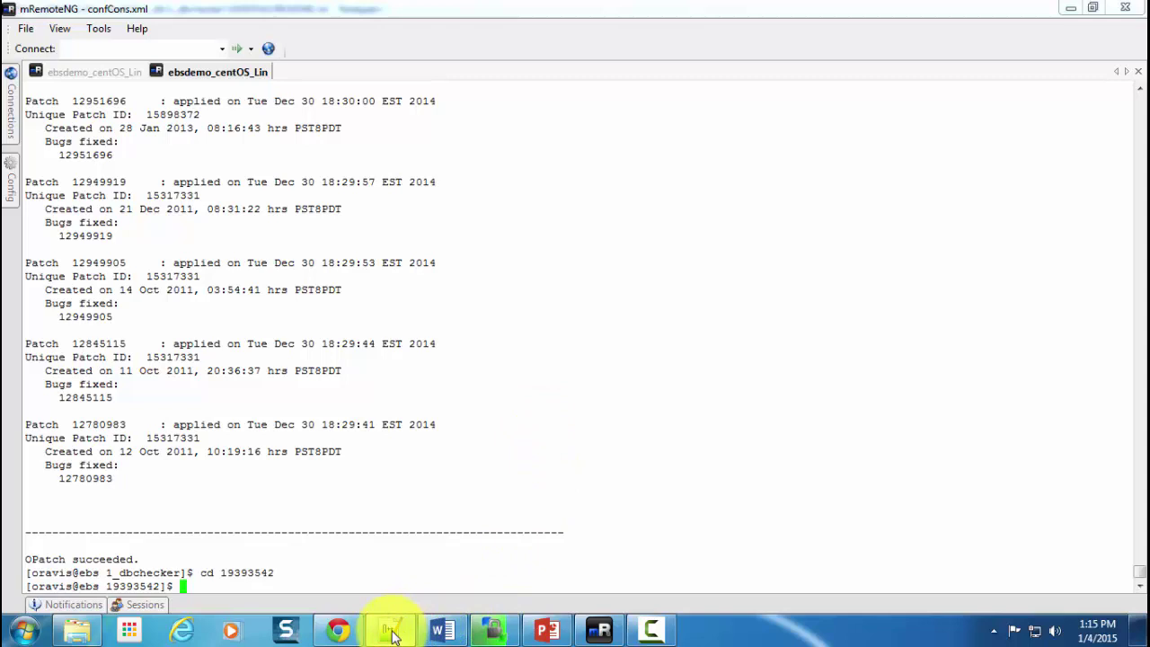
# Copy the conflict check opatch prereq CheckConflictAgainstOHWithDetail -ph ./ from the Notepad++ README and run it in the mRemoteNG terminal
pyautogui.moveTo(386, 629)
pyautogui.click(392, 537)
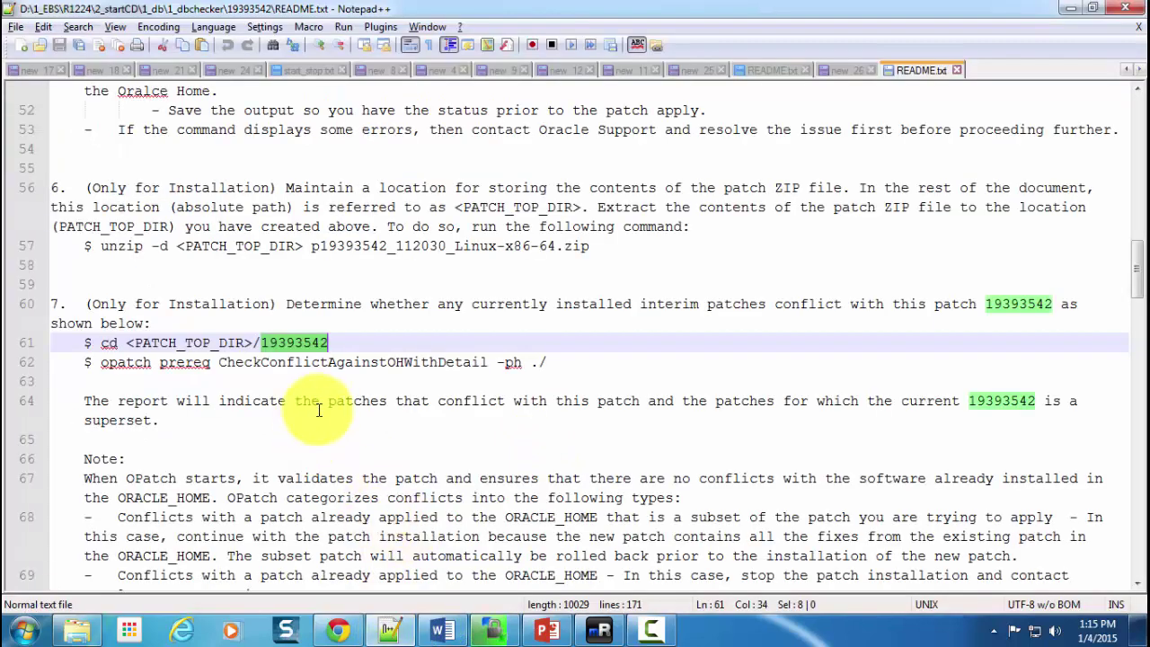
pyautogui.click(104, 363)
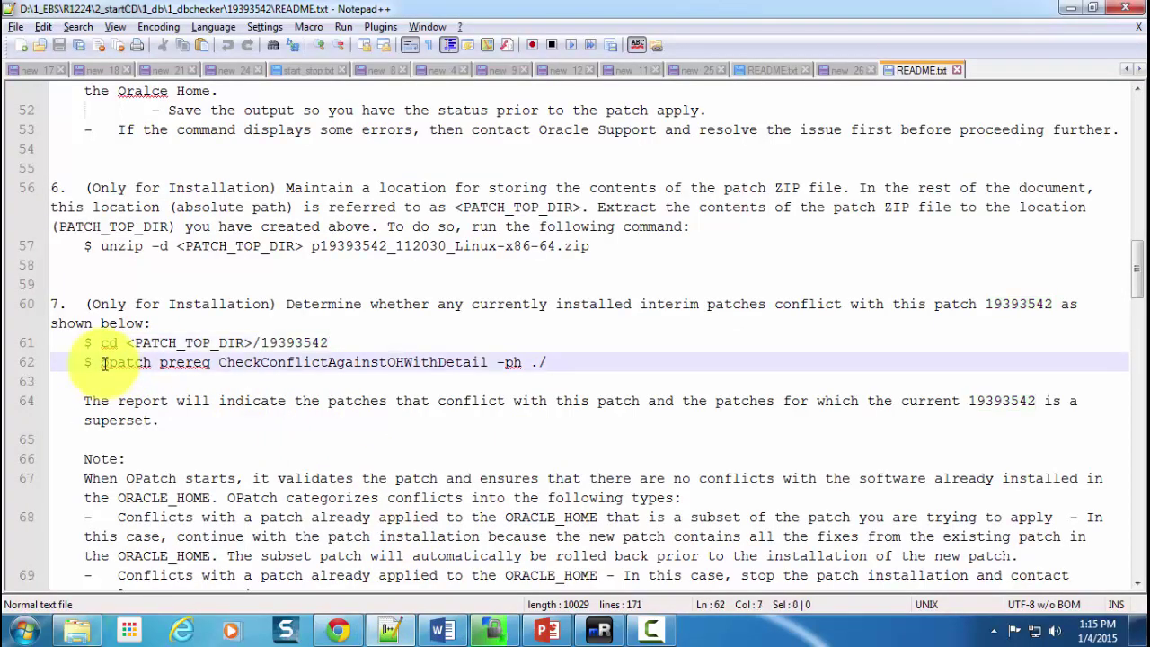
pyautogui.moveTo(104, 363); pyautogui.dragTo(549, 362)
pyautogui.hotkey('ctrl', 'c')
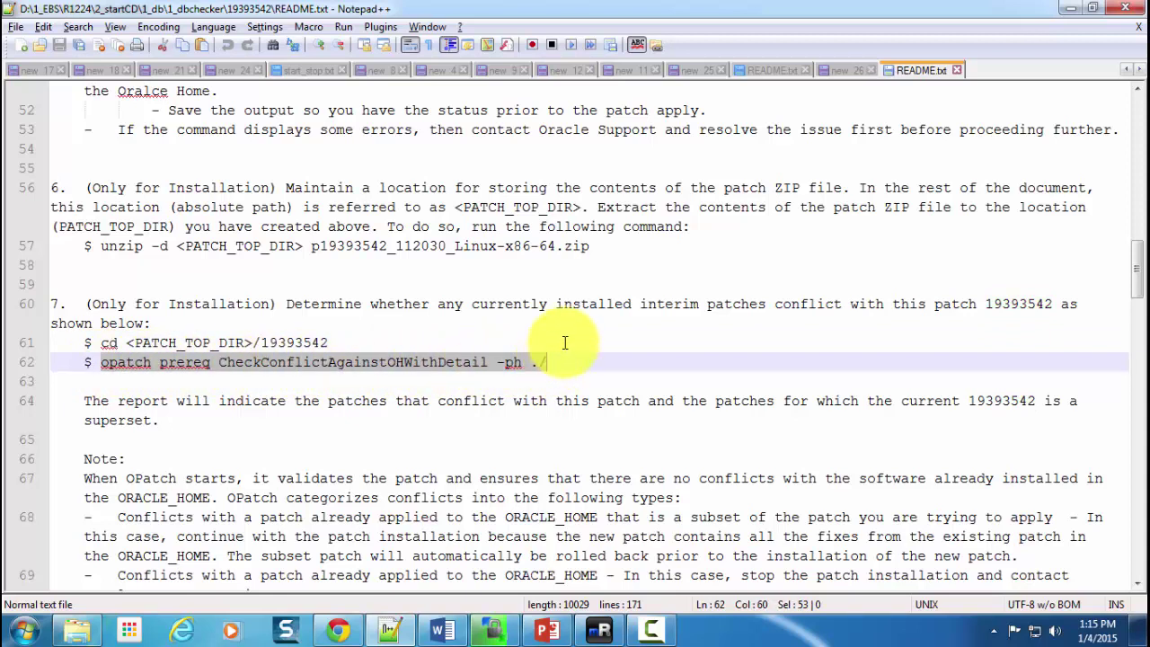
pyautogui.click(588, 536)
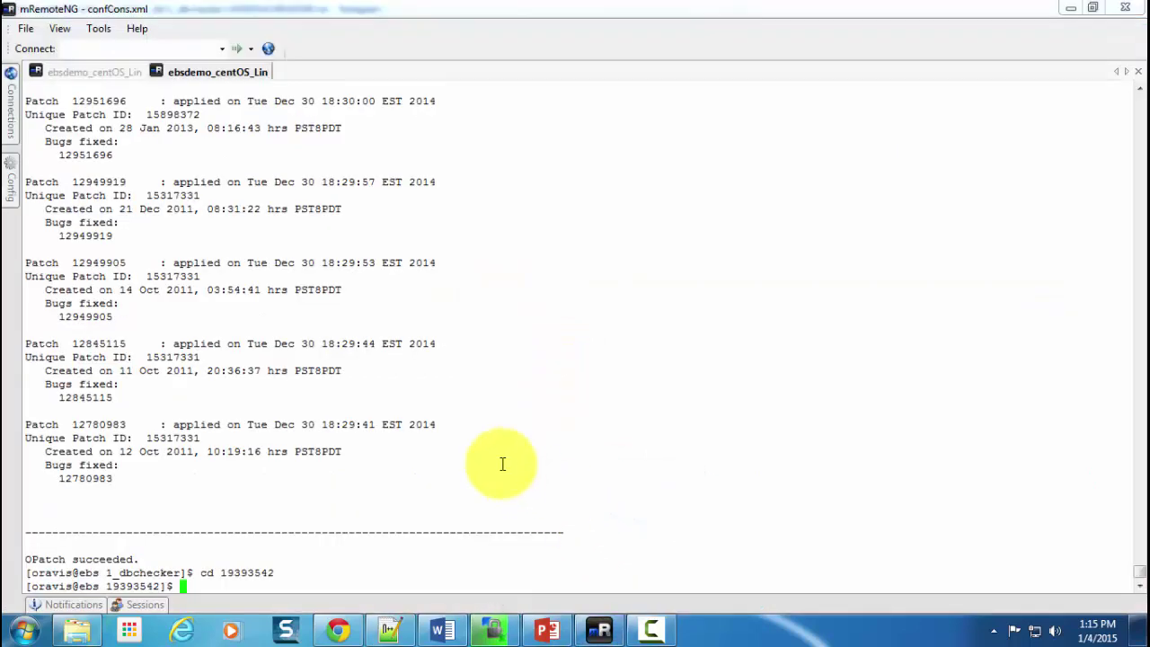
pyautogui.rightClick(701, 454)
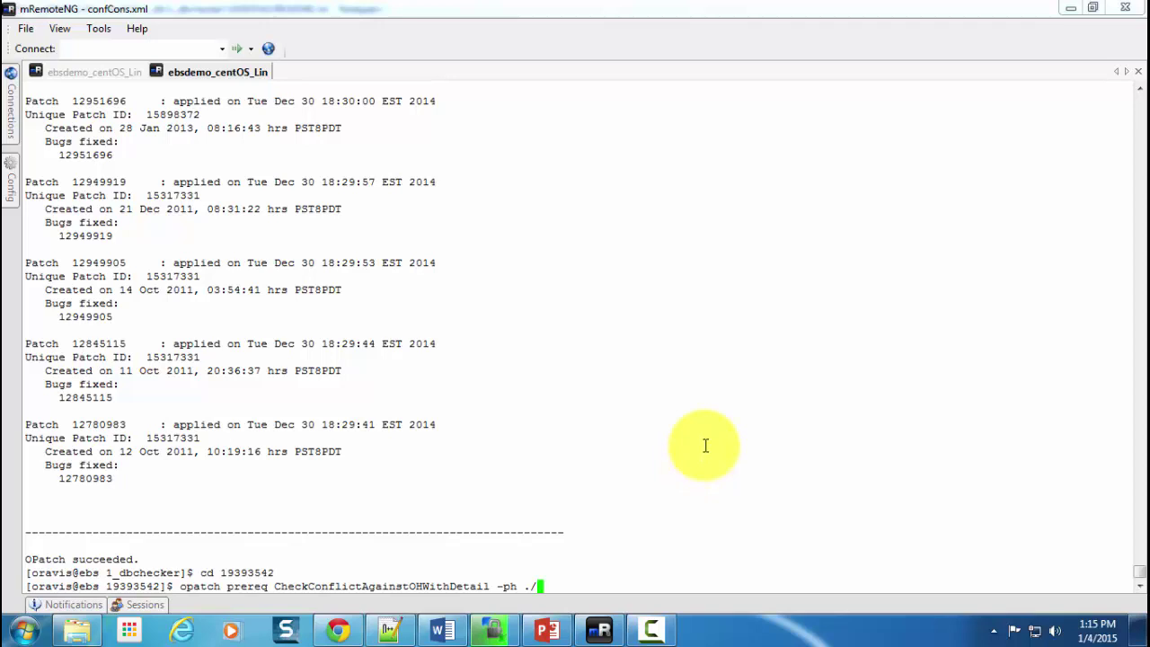
pyautogui.press('Return')
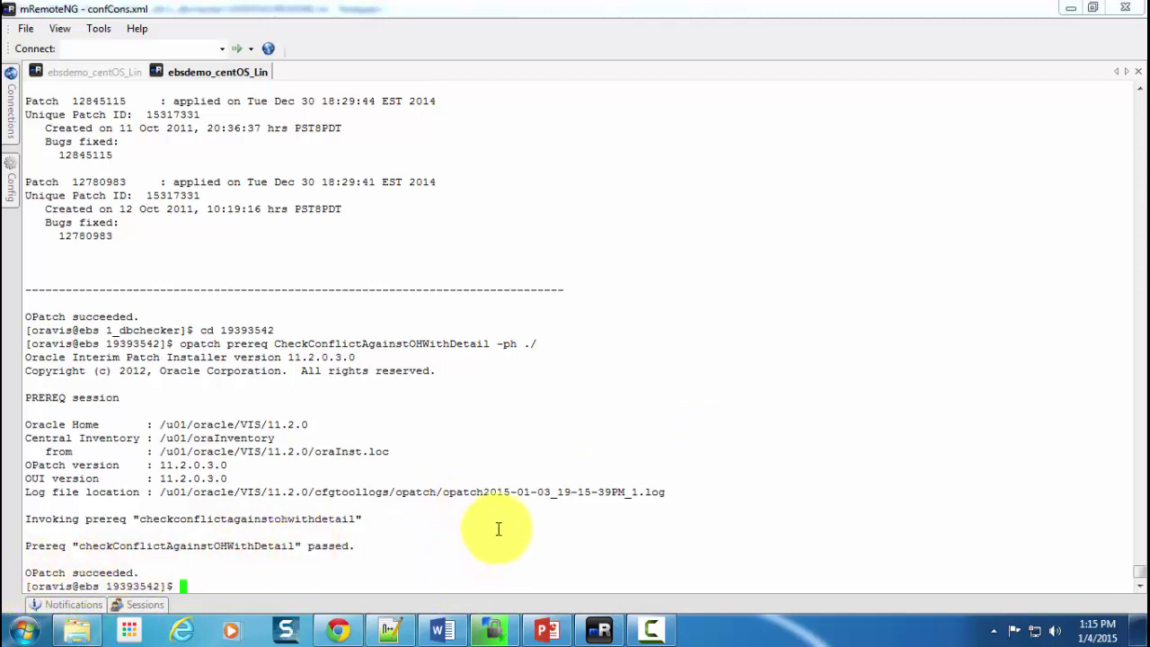
# Copy opatch apply from the Installing in Offline Mode section of the Notepad++ README and run it in the mRemoteNG terminal
pyautogui.moveTo(386, 628)
pyautogui.click(374, 556)
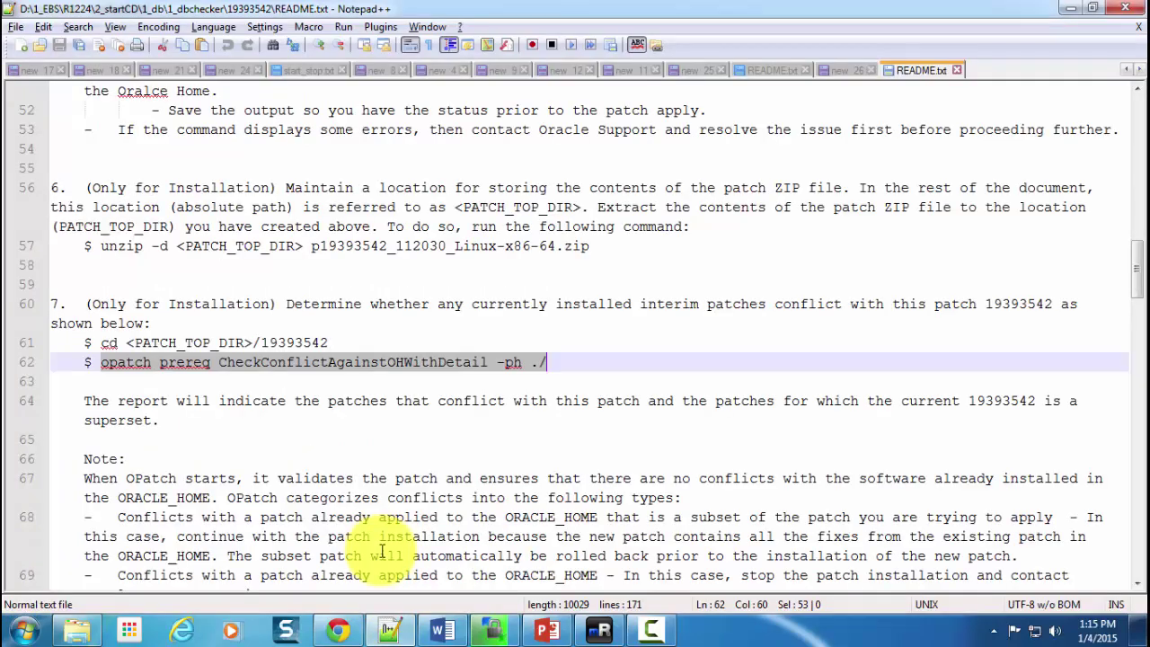
pyautogui.scroll(-2, 398, 412)
pyautogui.scroll(-6, 398, 412)
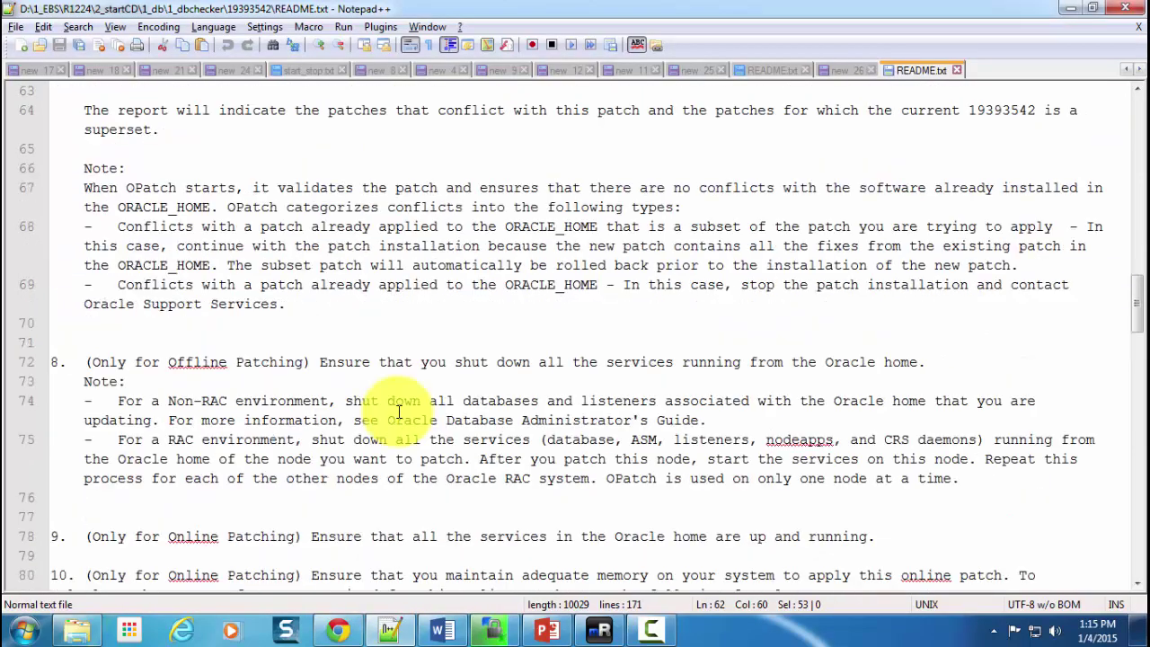
pyautogui.scroll(-7, 399, 412)
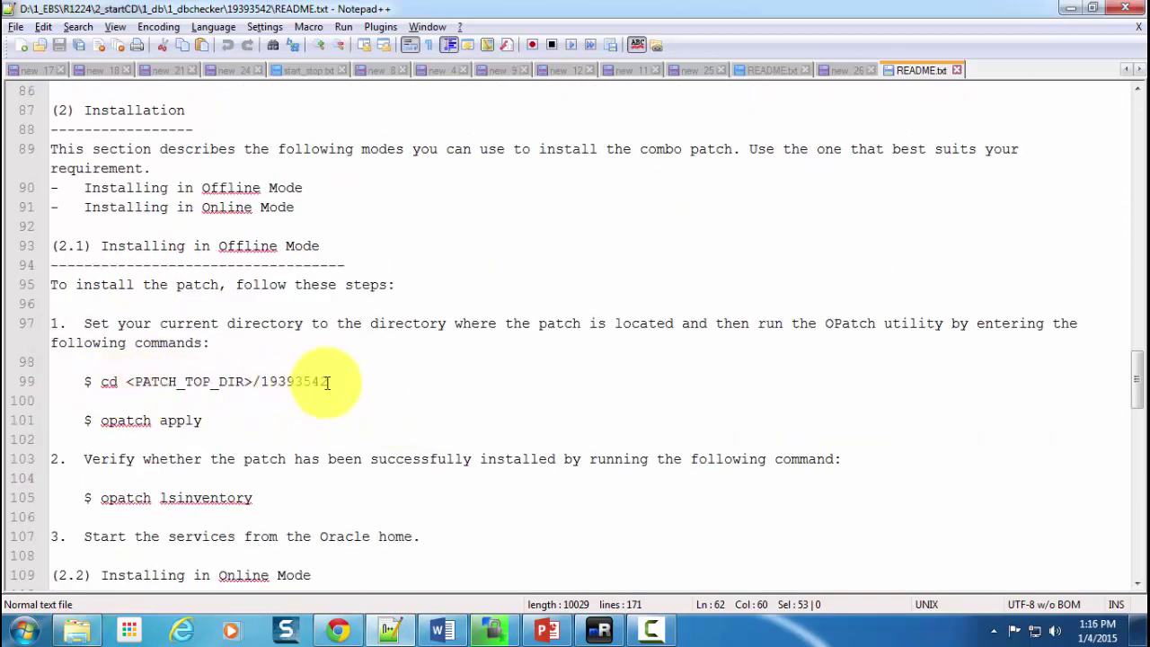
pyautogui.click(100, 420)
pyautogui.moveTo(116, 423); pyautogui.dragTo(206, 423)
pyautogui.hotkey('ctrl', 'c')
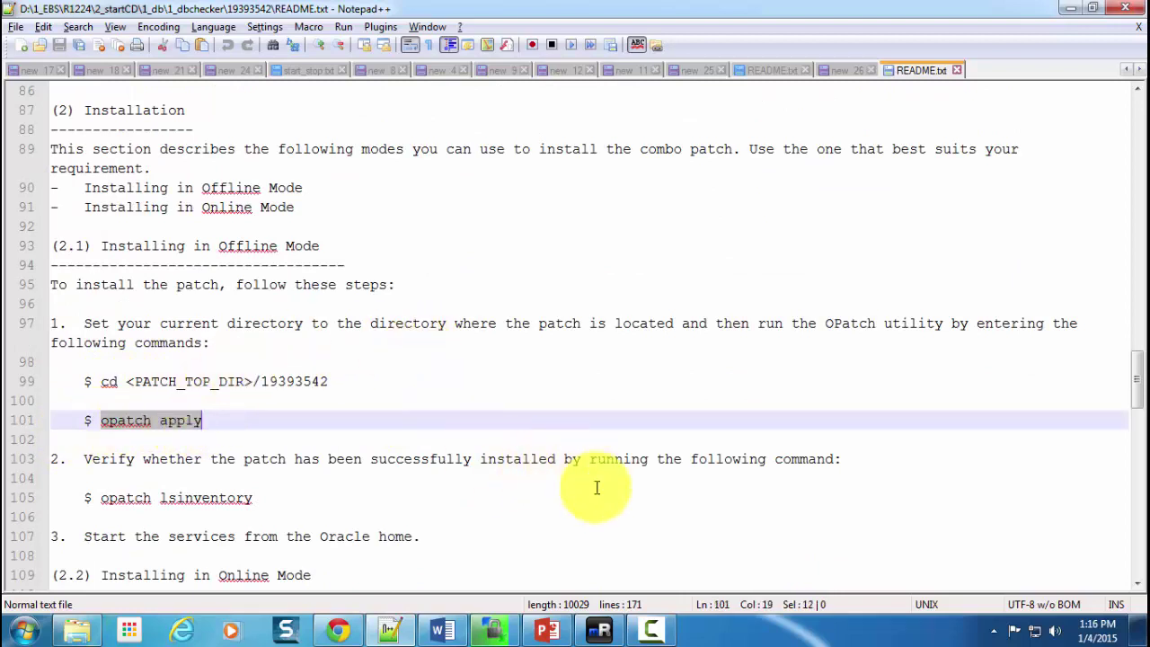
pyautogui.click(600, 629)
pyautogui.rightClick(629, 517)
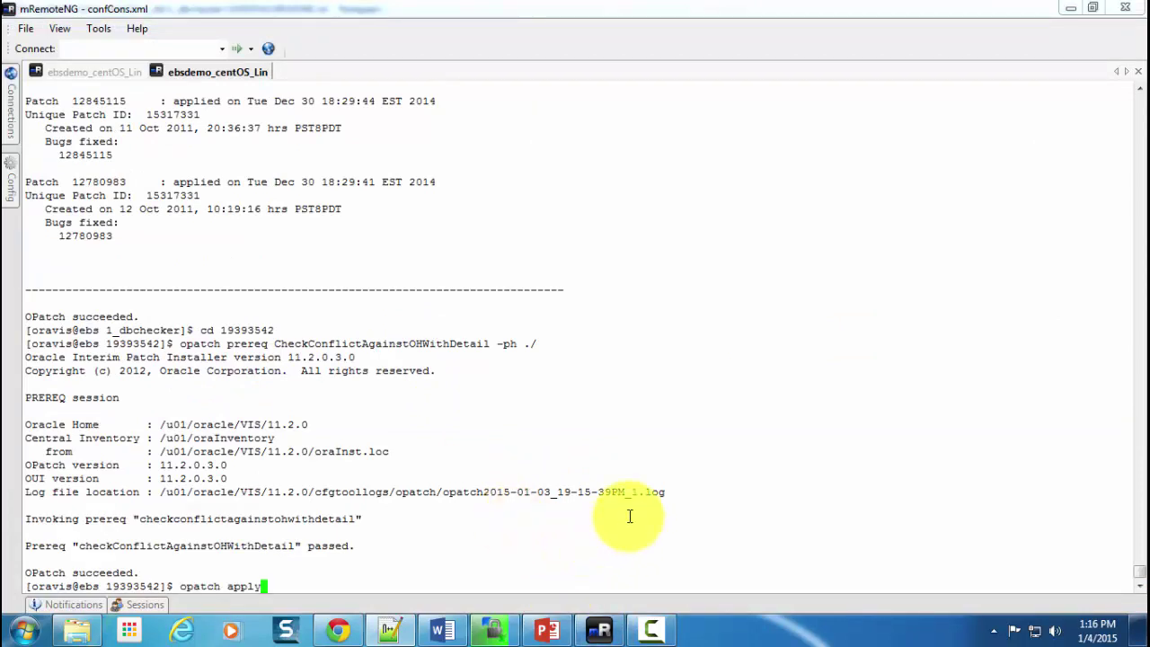
pyautogui.press('Return')
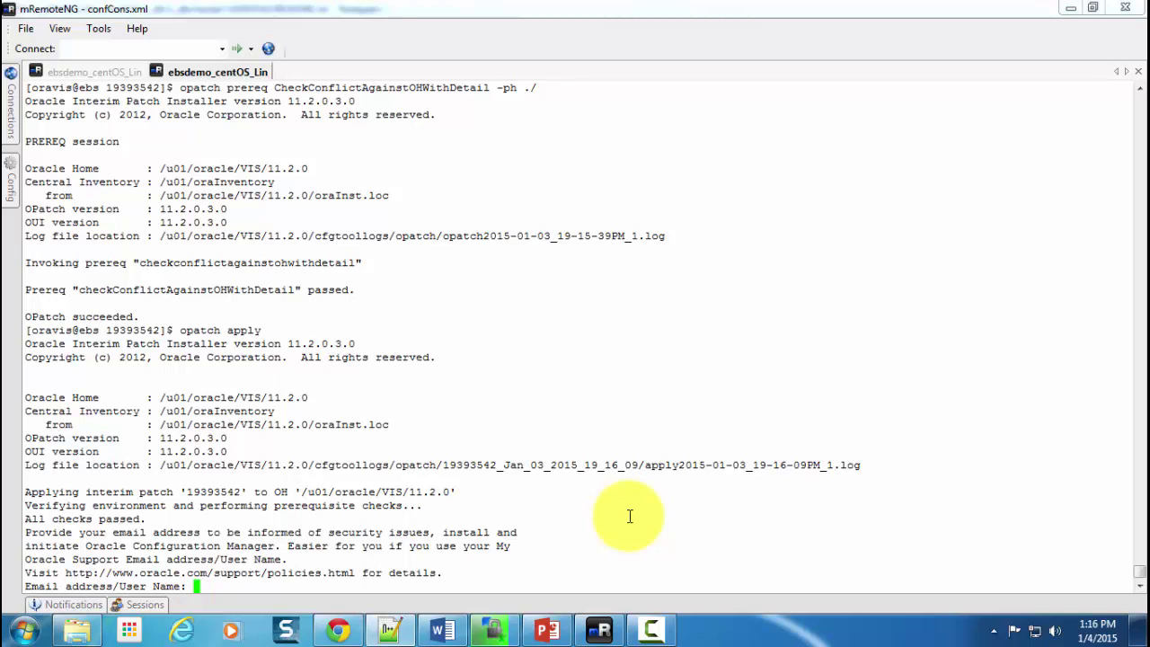
# Leave the OPatch e-mail address blank, answer Y to remaining uninformed of security issues, and answer y to the local system being ready for patching
pyautogui.press('Return')
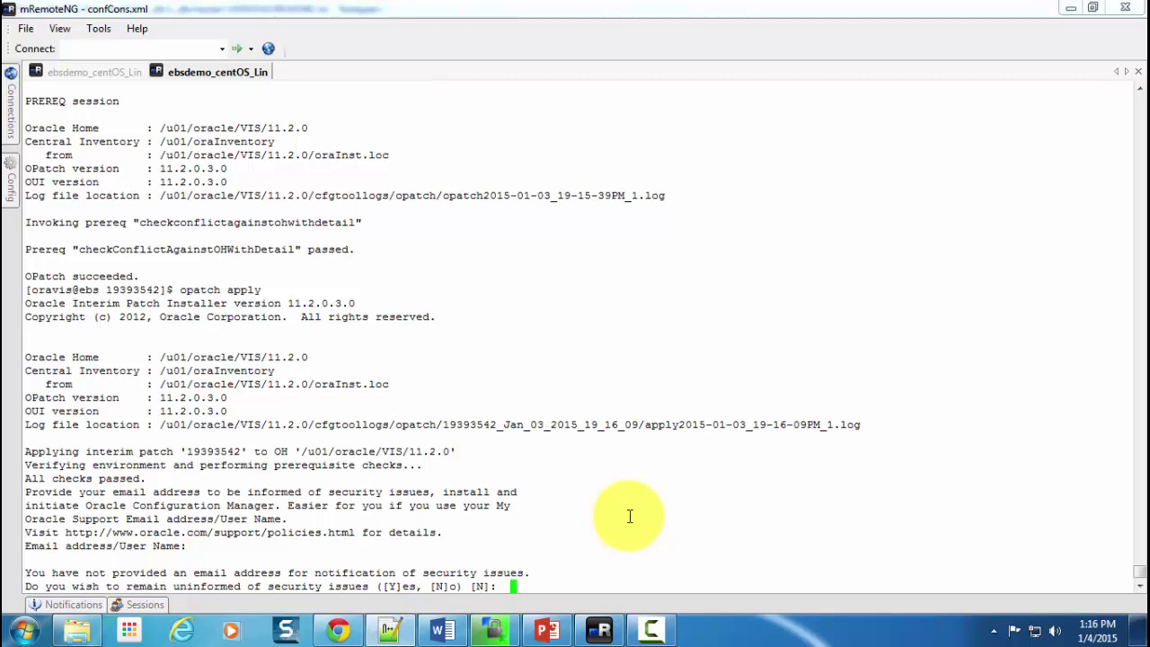
pyautogui.write('Y')
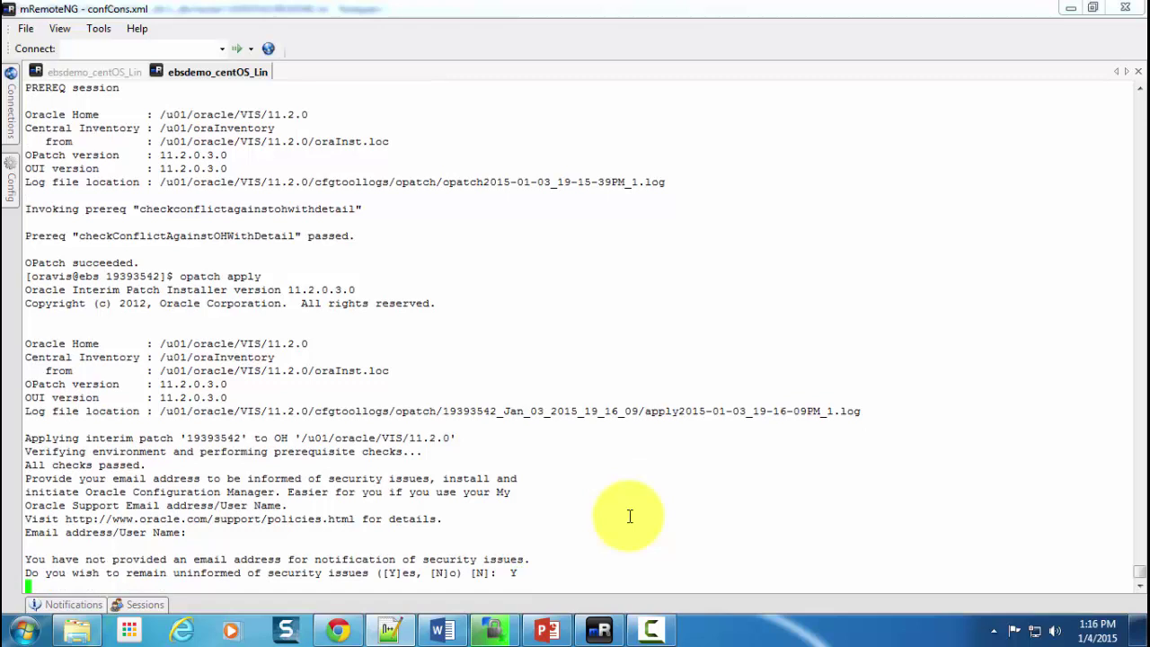
pyautogui.press('Return')
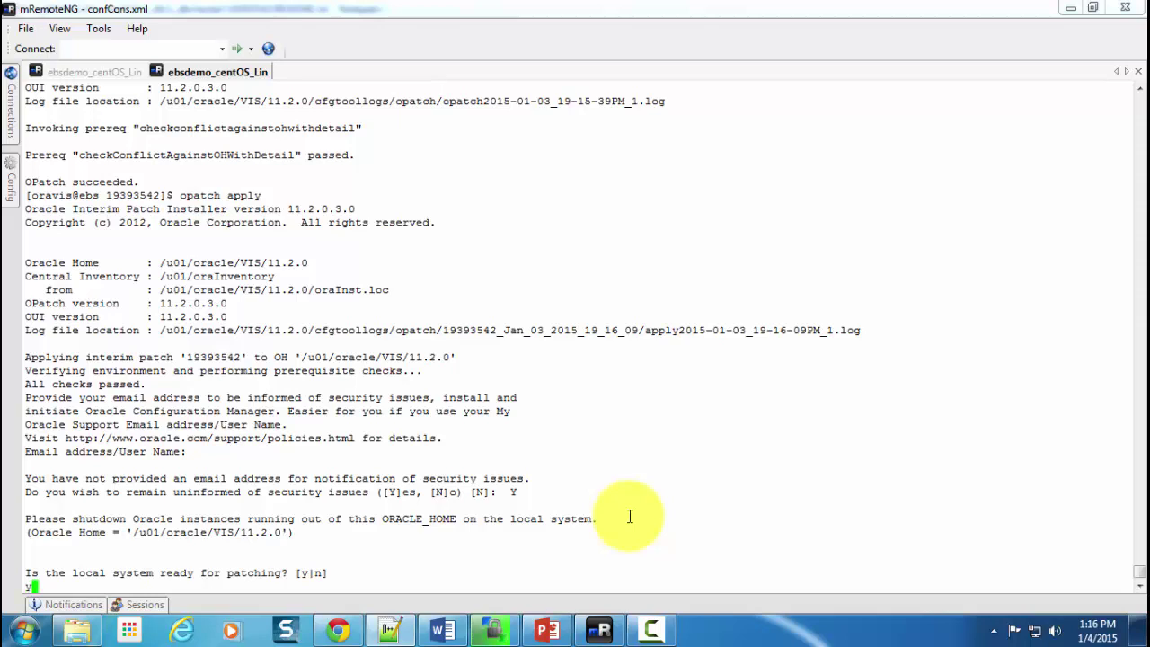
pyautogui.write('y')
pyautogui.press('Return')
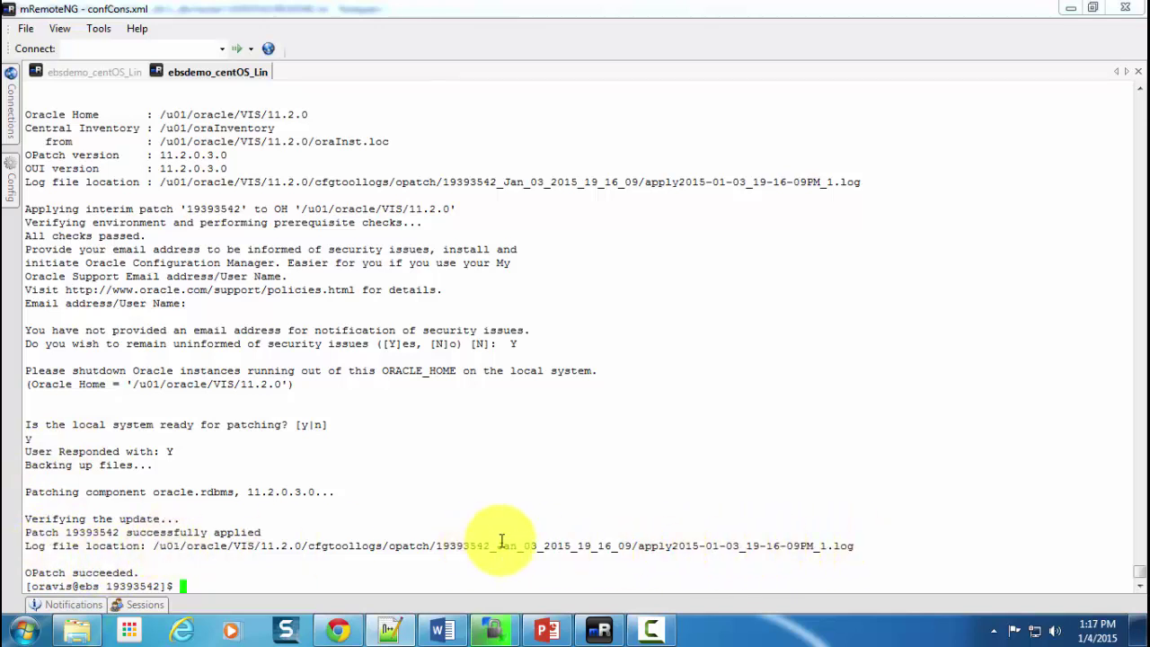
# Copy opatch lsinventory from the Notepad++ README and run opatch lsinventory | grep 19393542 in the mRemoteNG terminal to verify the patch
pyautogui.moveTo(385, 623)
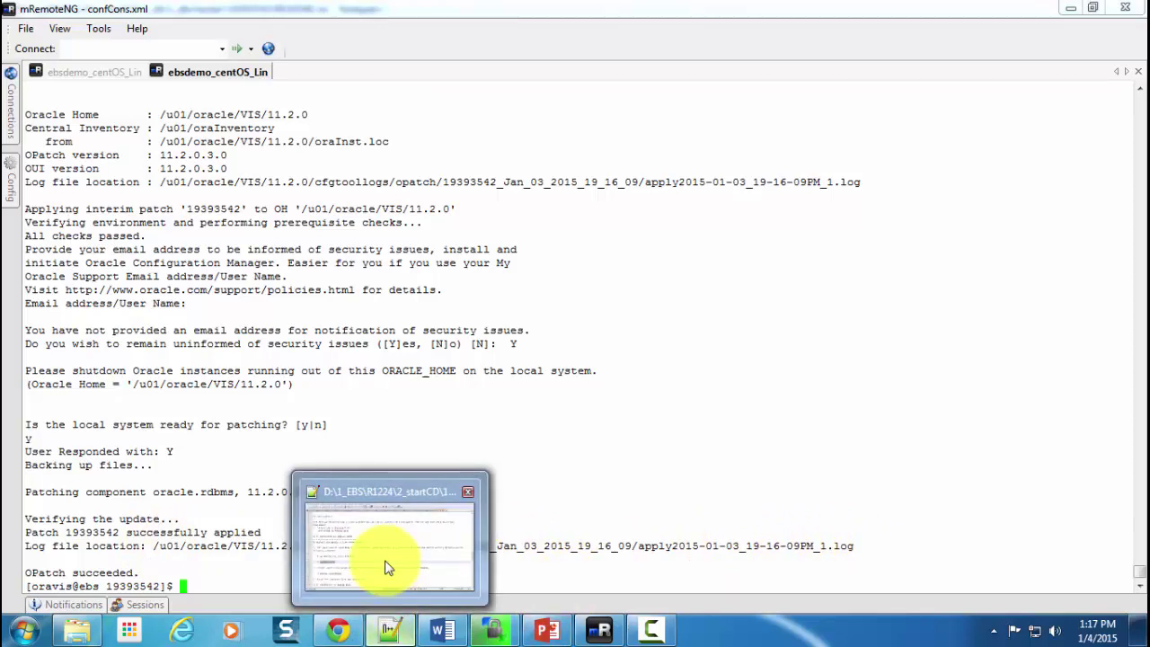
pyautogui.click(397, 564)
pyautogui.scroll(-2, 316, 458)
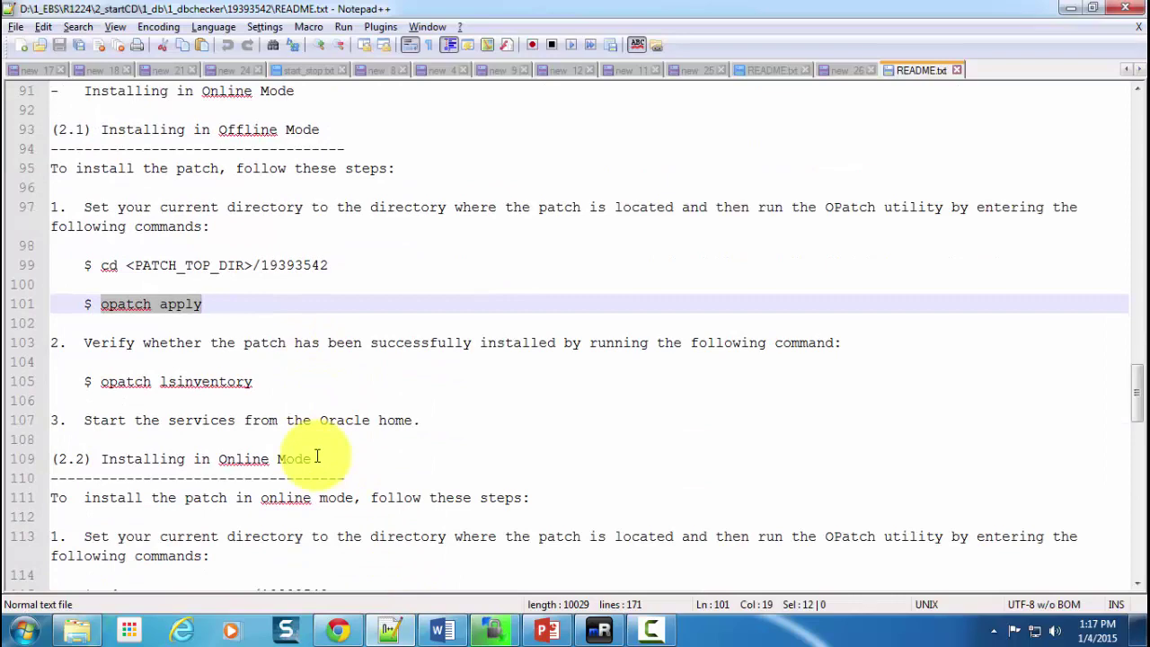
pyautogui.scroll(-3, 317, 457)
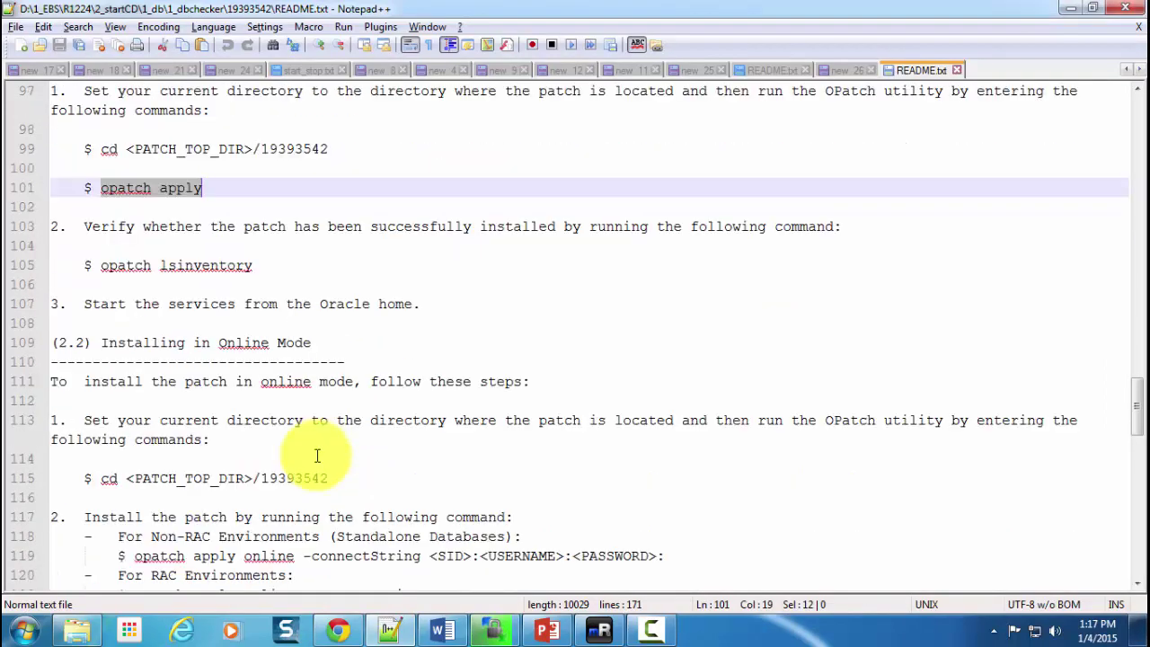
pyautogui.moveTo(100, 206); pyautogui.dragTo(257, 206)
pyautogui.hotkey('ctrl', 'c')
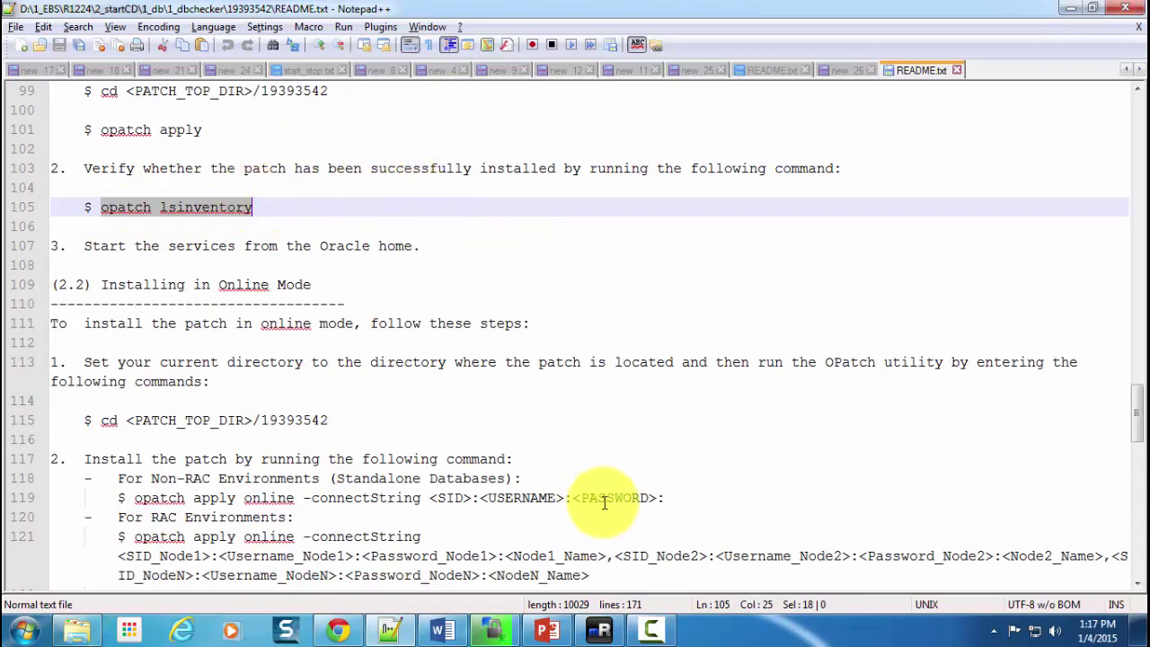
pyautogui.moveTo(600, 629)
pyautogui.click(604, 540)
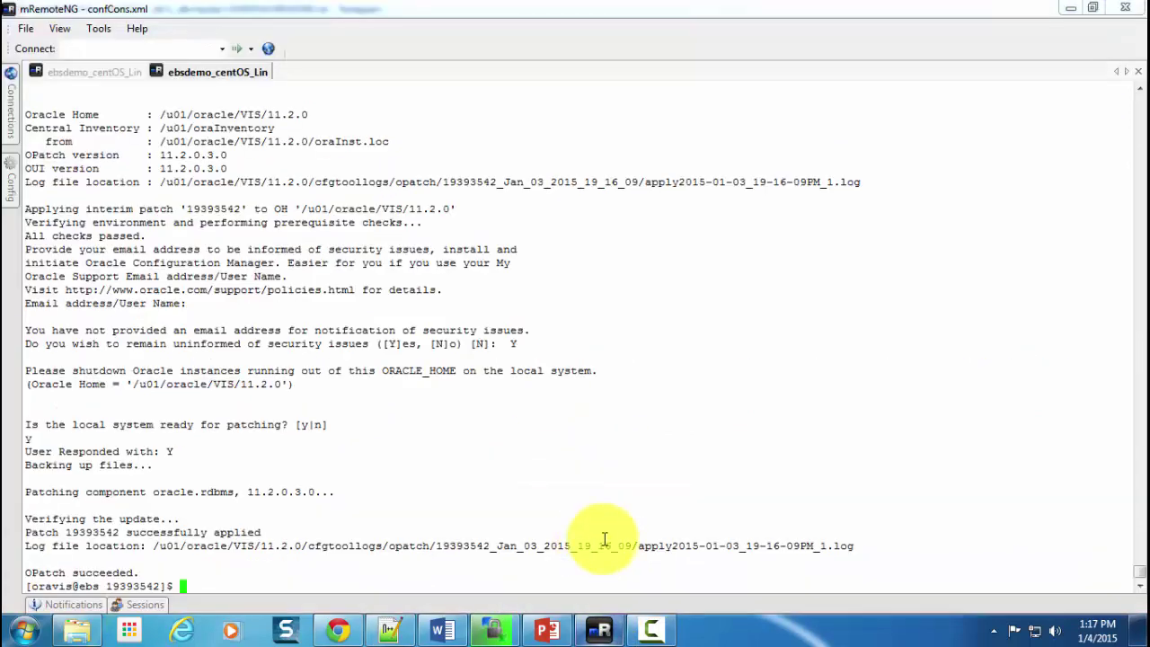
pyautogui.rightClick(609, 539)
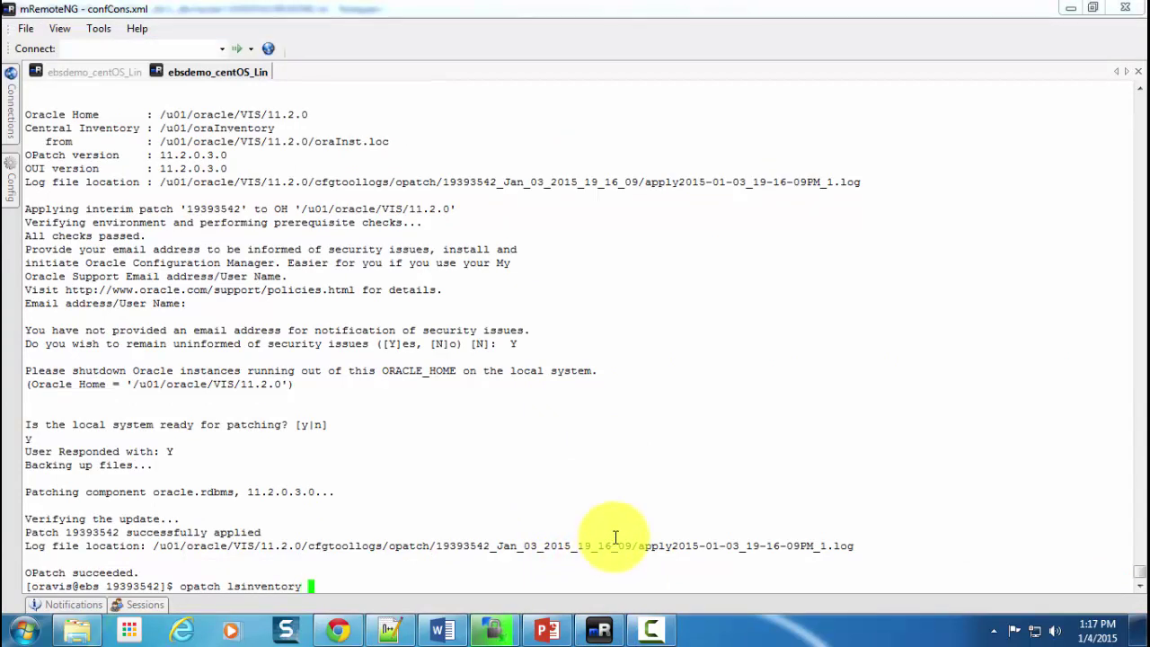
pyautogui.write('| grep')
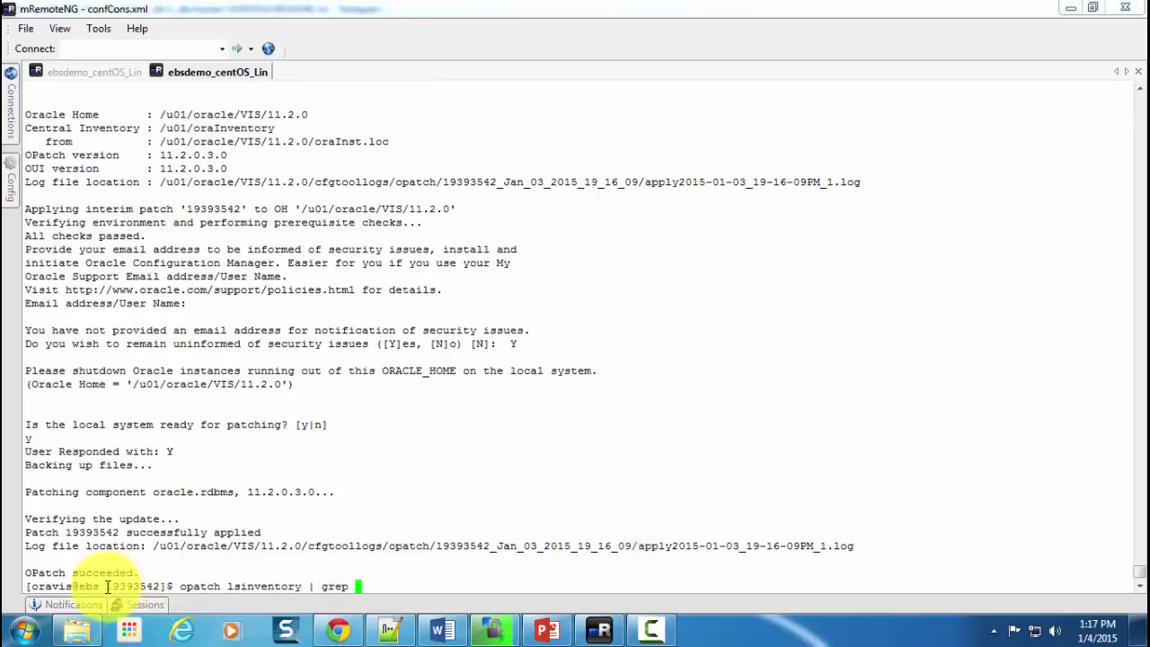
pyautogui.moveTo(106, 585); pyautogui.dragTo(145, 584)
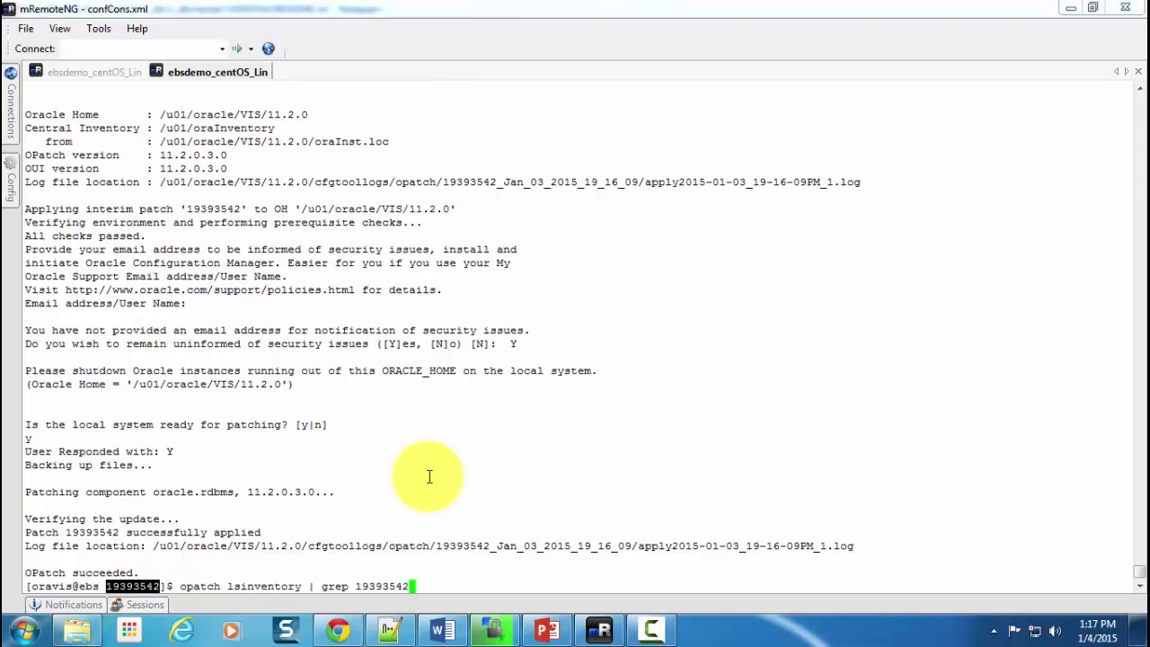
pyautogui.press('Return')
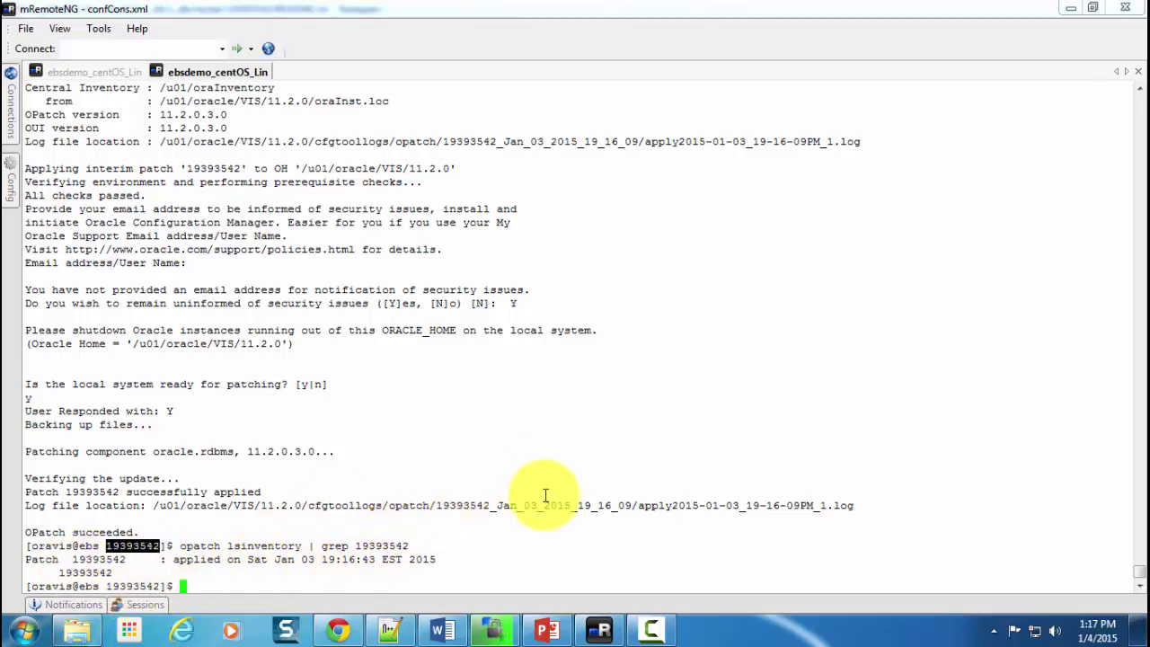
# Review the README's online installation, deinstallation and bugs-fixed sections in Notepad++, then return to the patching procedure slide in PowerPoint
pyautogui.click(387, 629)
pyautogui.scroll(-3, 287, 447)
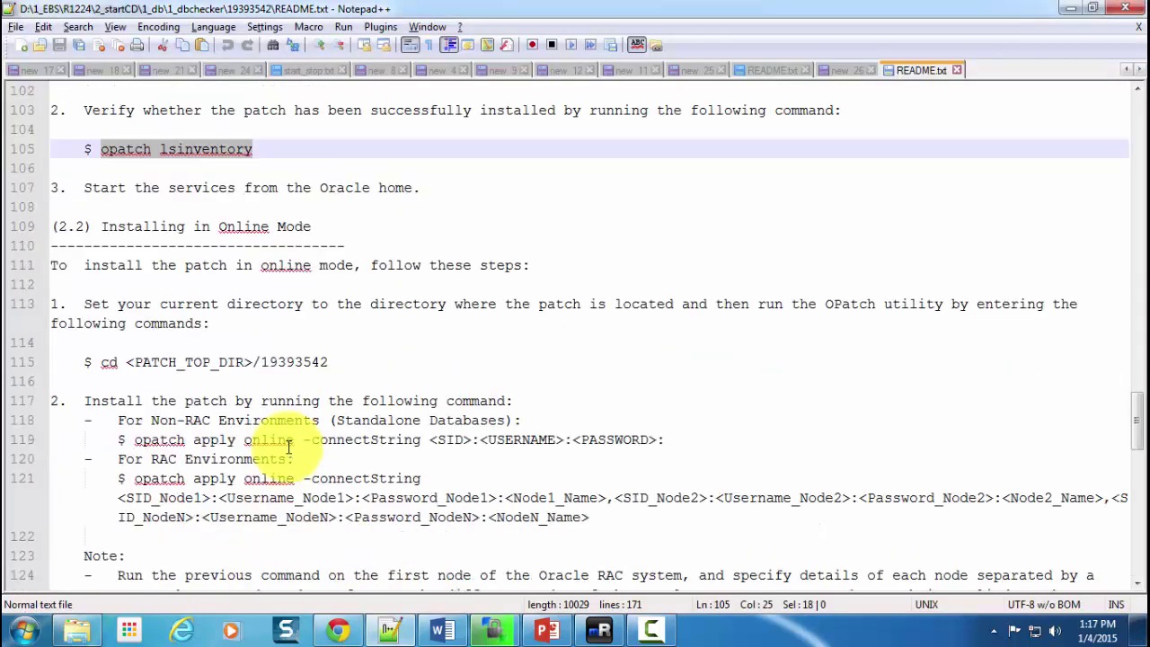
pyautogui.scroll(-1, 287, 447)
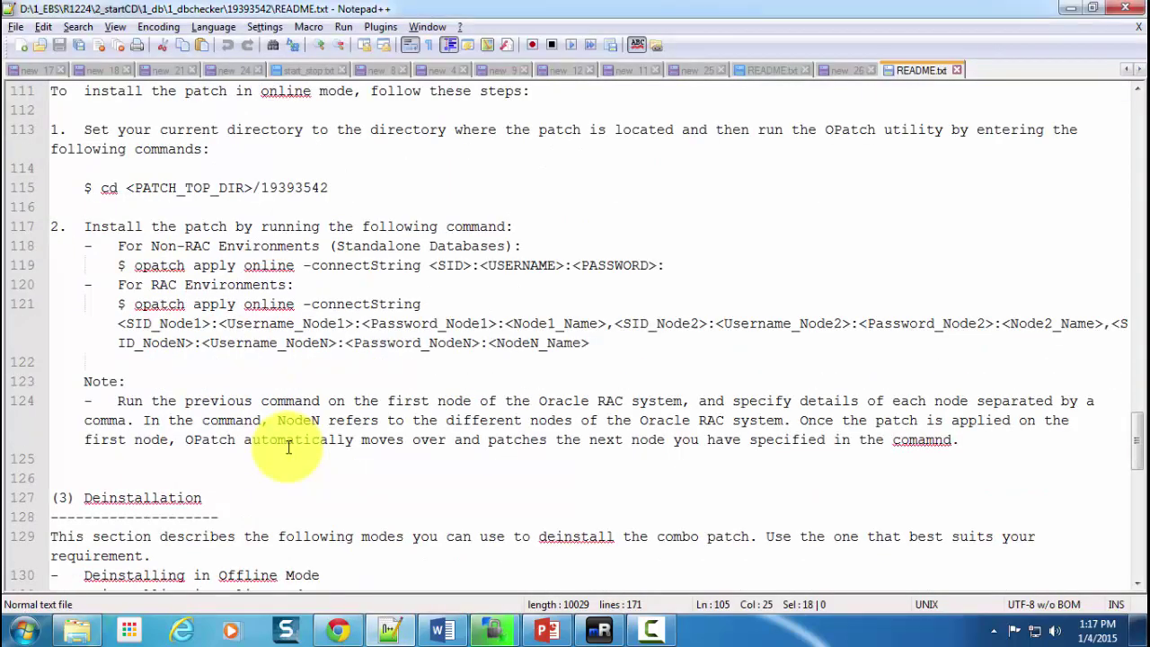
pyautogui.scroll(-2, 287, 447)
pyautogui.scroll(-1, 287, 447)
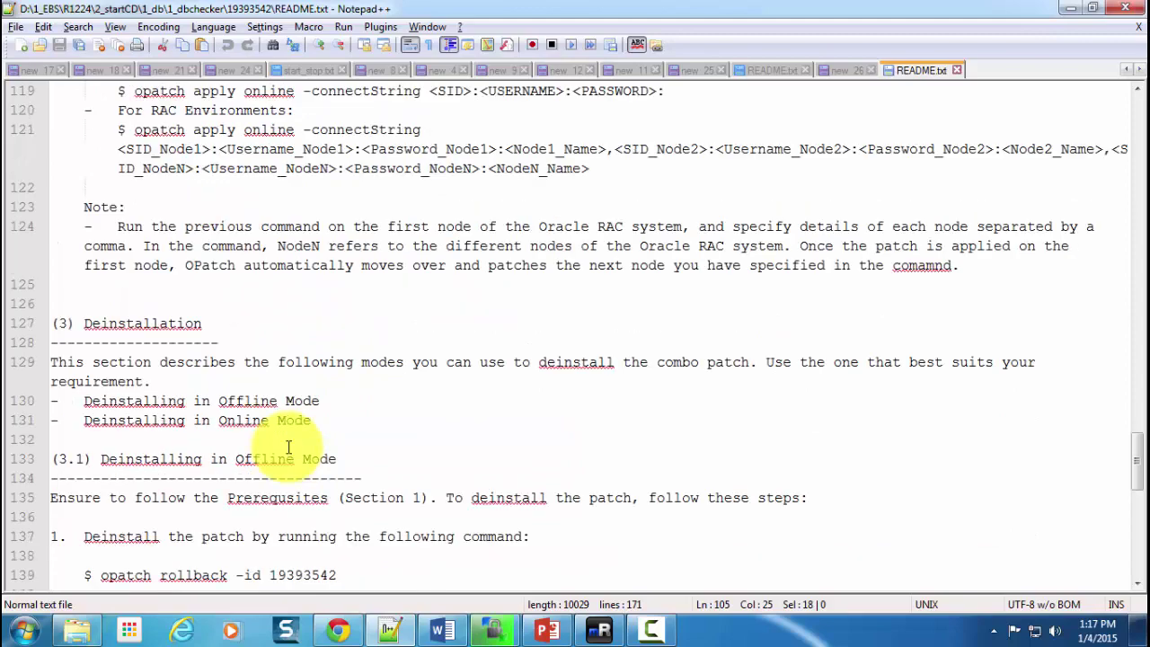
pyautogui.scroll(-5, 287, 448)
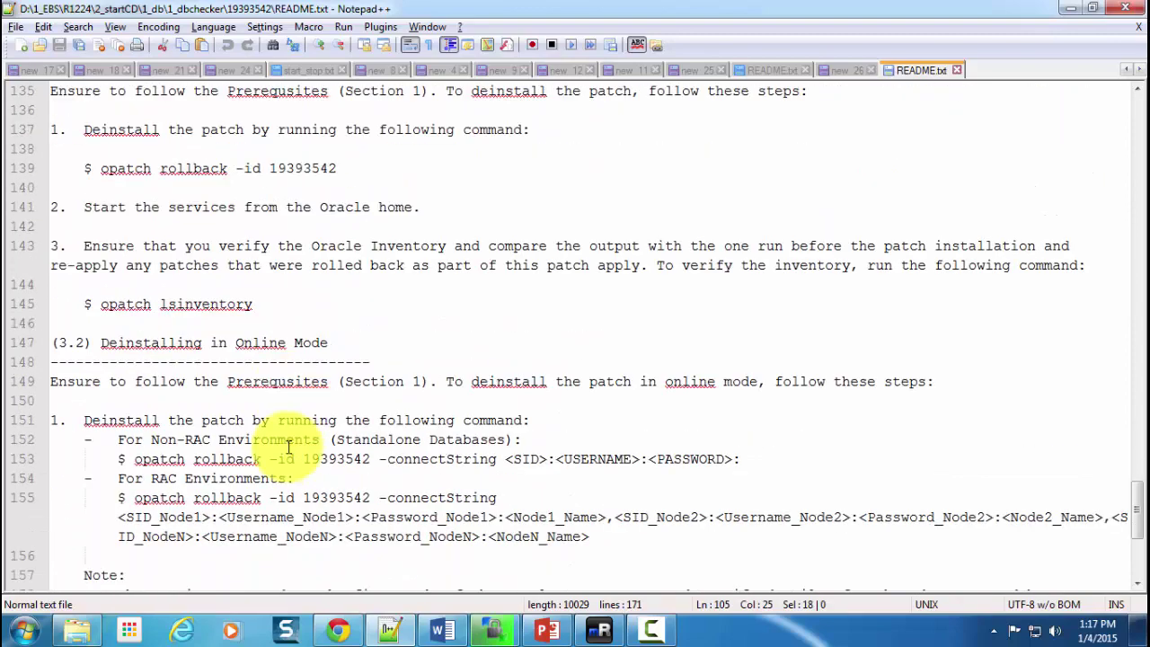
pyautogui.scroll(-5, 287, 448)
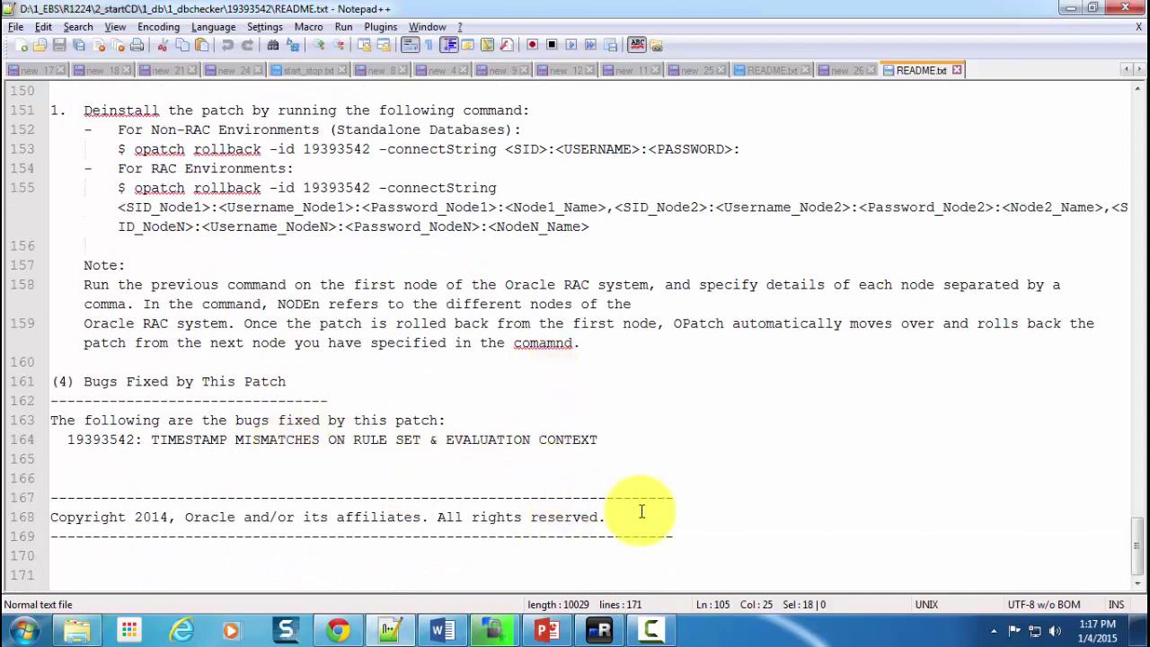
pyautogui.moveTo(547, 629)
pyautogui.click(553, 565)
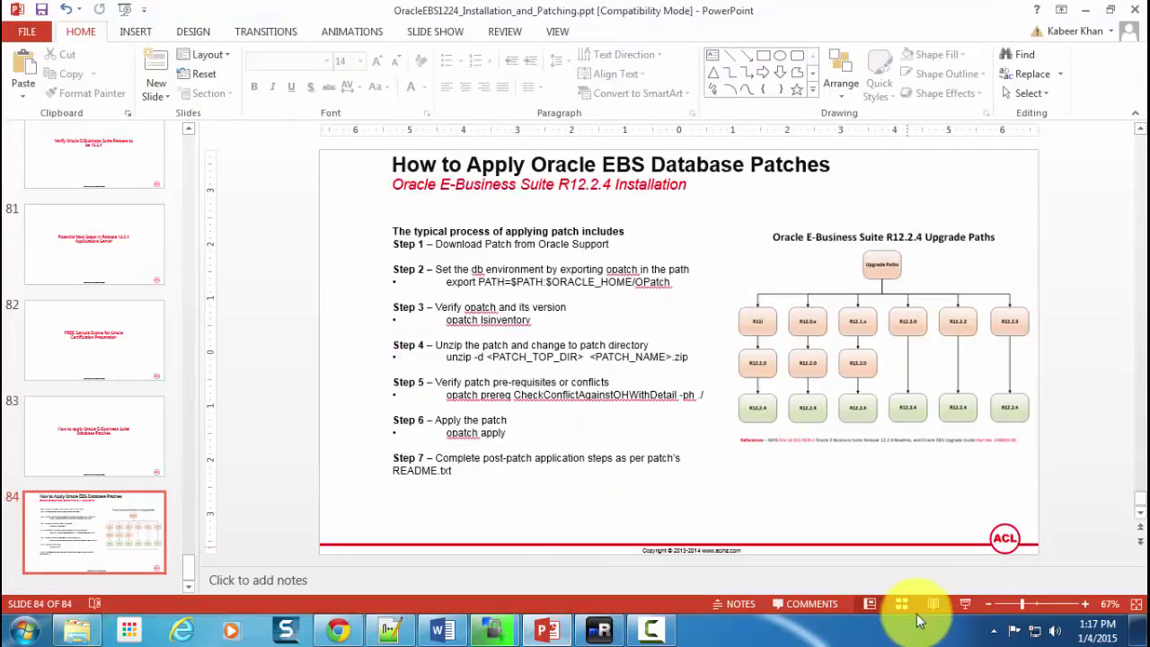